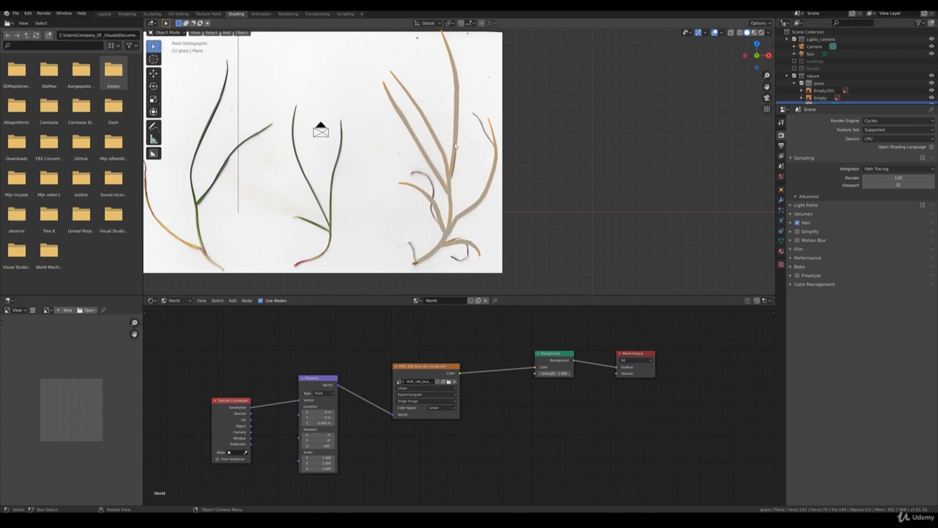
Step: Hide both scanned grass reference images, select the grass strand mesh and show it in front view
{"action": "middle_click_drag", "start_coordinate": [320, 131], "coordinate": [497, 225]}
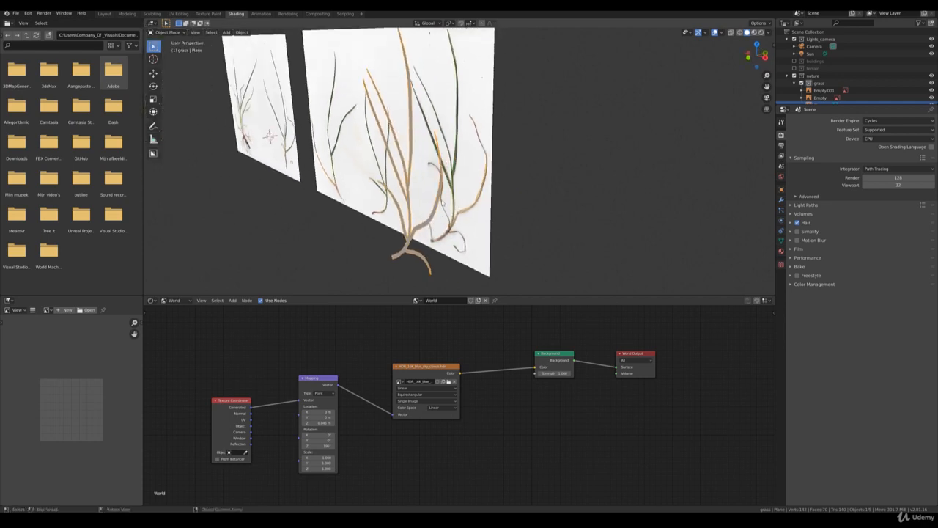
{"action": "middle_click_drag", "start_coordinate": [457, 198], "coordinate": [428, 208]}
{"action": "scroll", "coordinate": [480, 226], "scroll_direction": "down", "scroll_amount": 2}
{"action": "left_click", "coordinate": [360, 190]}
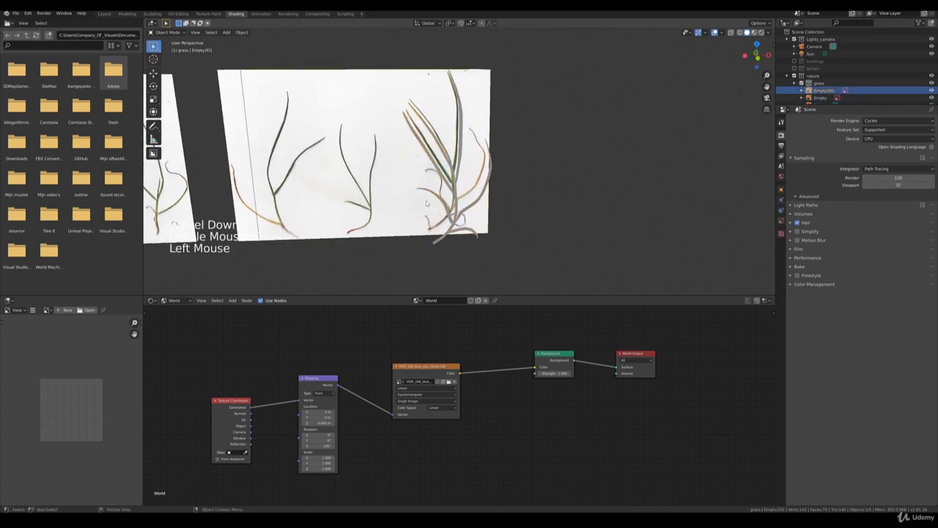
{"action": "key", "text": "h"}
{"action": "left_click", "coordinate": [185, 174]}
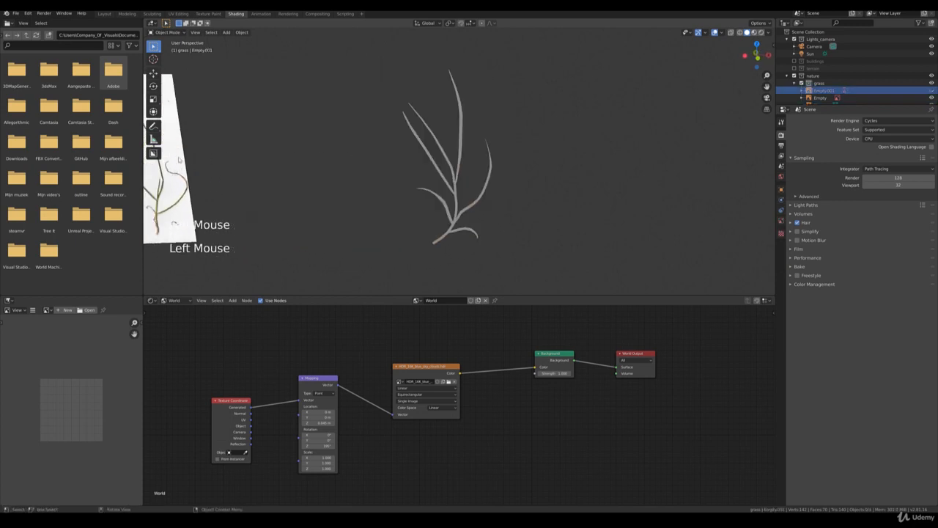
{"action": "middle_click_drag", "start_coordinate": [185, 174], "coordinate": [279, 175]}
{"action": "key", "text": "h"}
{"action": "left_click", "coordinate": [412, 172]}
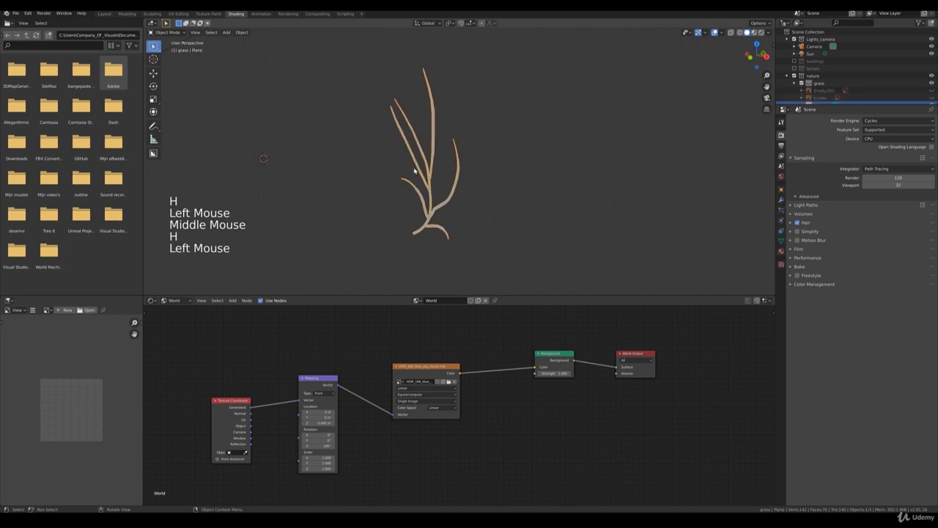
{"action": "middle_click_drag", "start_coordinate": [412, 172], "coordinate": [364, 171]}
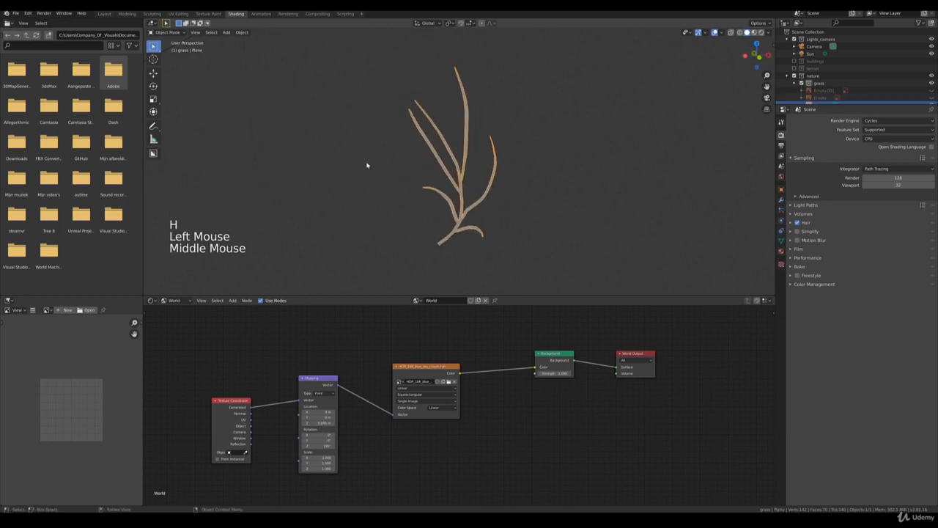
{"action": "key", "text": "KP_1"}
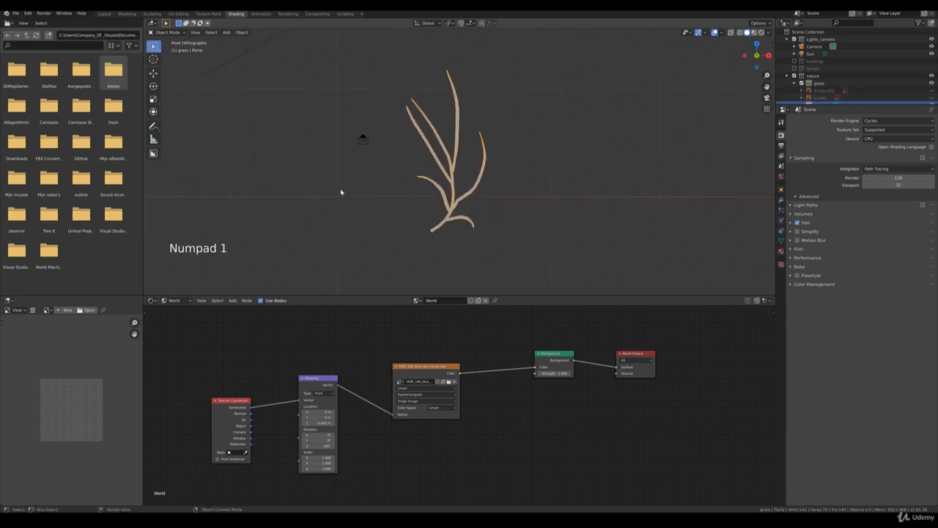
Step: Open the grass_strand_03 photo from the strands_front folder and examine how the blades are folded, then return to Blender
{"action": "mouse_move", "coordinate": [262, 522]}
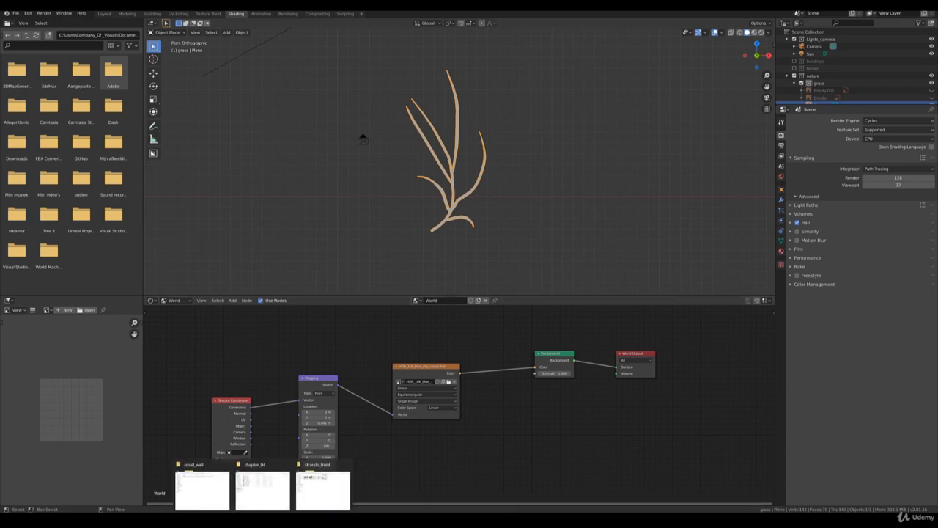
{"action": "left_click", "coordinate": [343, 483]}
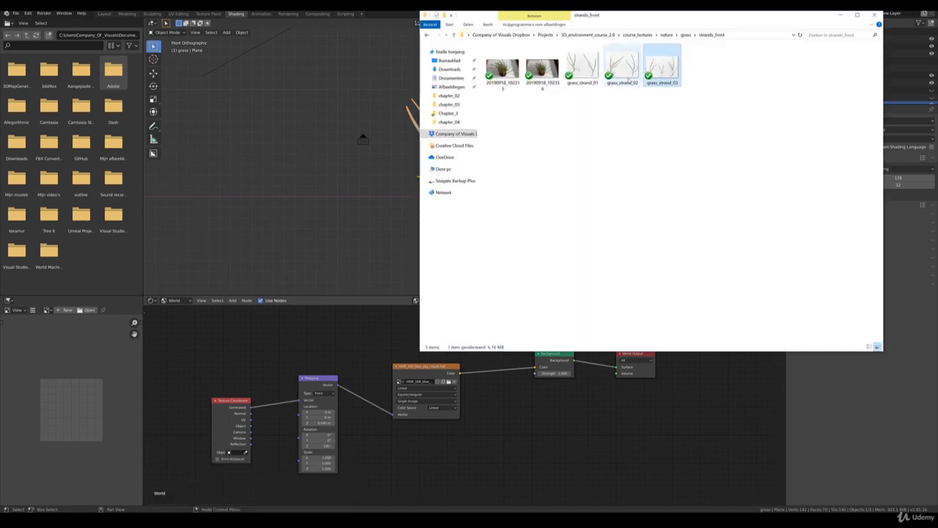
{"action": "double_click", "coordinate": [656, 69]}
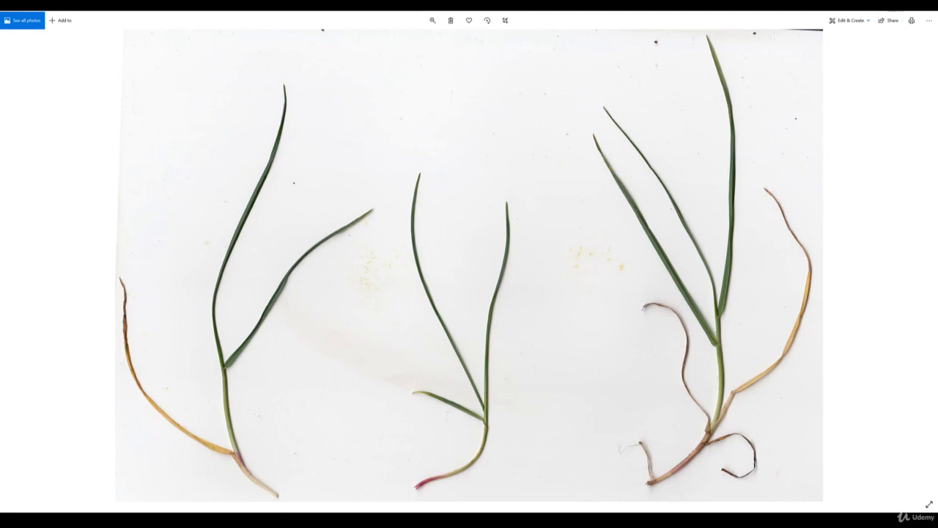
{"action": "left_click", "coordinate": [929, 11]}
{"action": "left_click", "coordinate": [840, 17]}
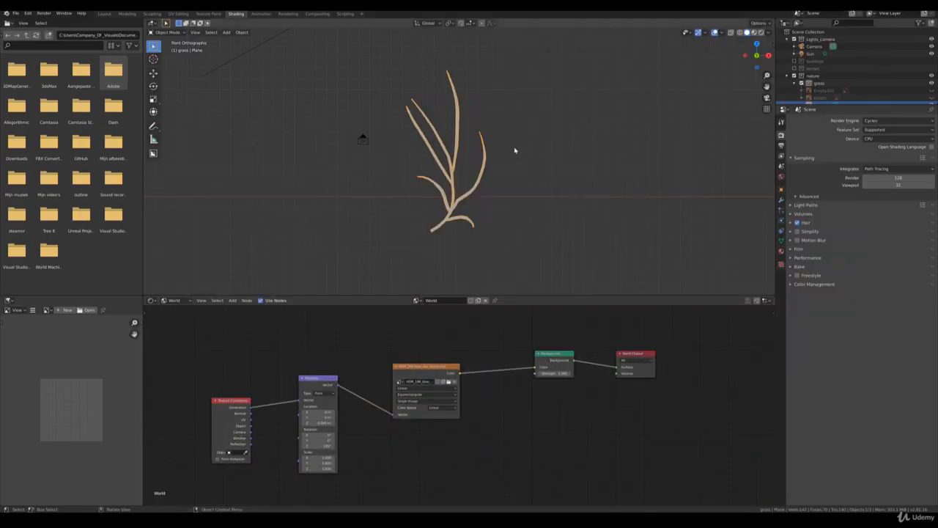
Step: In Edit Mode, add a lengthwise loop cut down the centre of the tallest grass blade
{"action": "scroll", "coordinate": [484, 135], "scroll_direction": "up", "scroll_amount": 5}
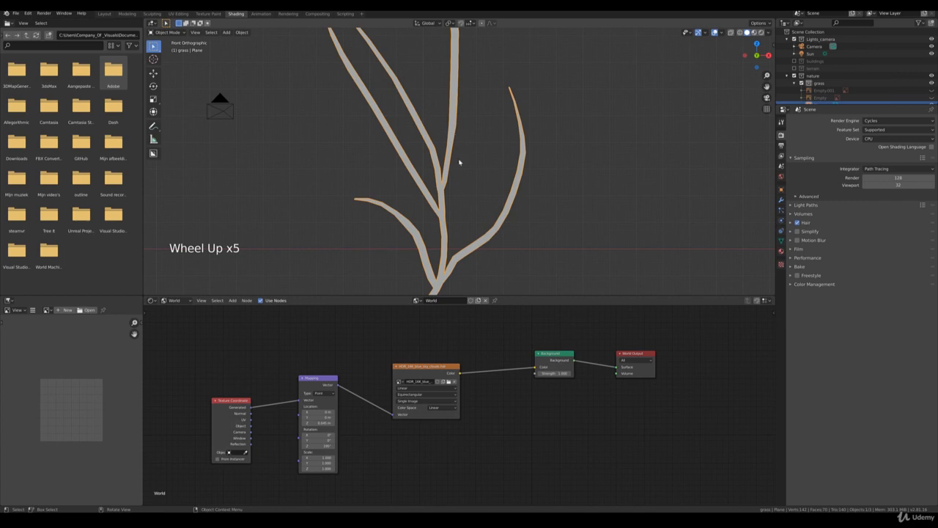
{"action": "middle_click_drag", "start_coordinate": [479, 106], "coordinate": [448, 189], "text": "shift"}
{"action": "scroll", "coordinate": [429, 189], "scroll_direction": "down", "scroll_amount": 3}
{"action": "scroll", "coordinate": [430, 183], "scroll_direction": "up", "scroll_amount": 2}
{"action": "key", "text": "Tab"}
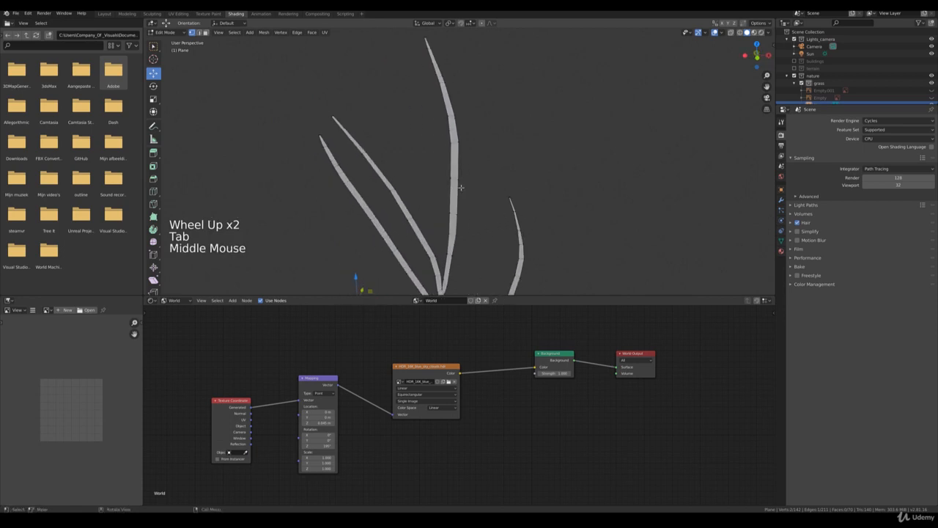
{"action": "key", "text": "ctrl+r"}
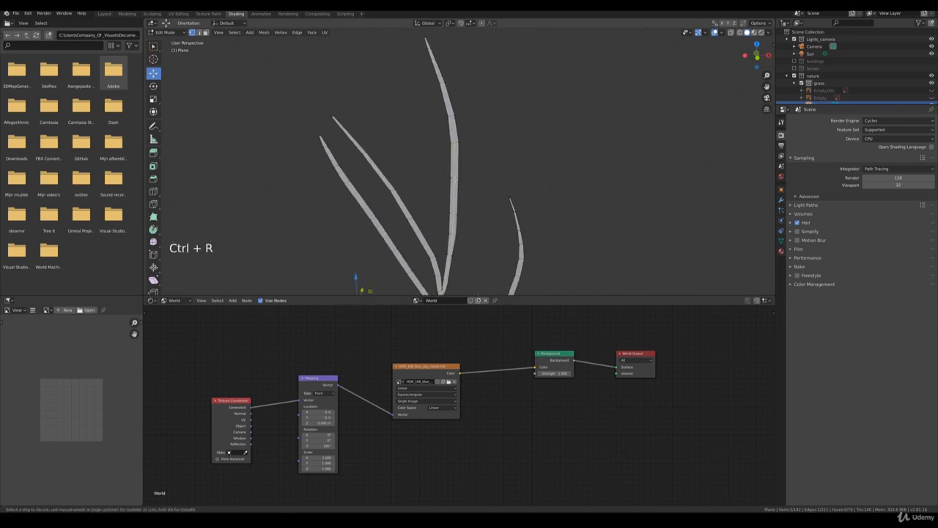
{"action": "left_click", "coordinate": [454, 178]}
{"action": "left_click", "coordinate": [453, 178]}
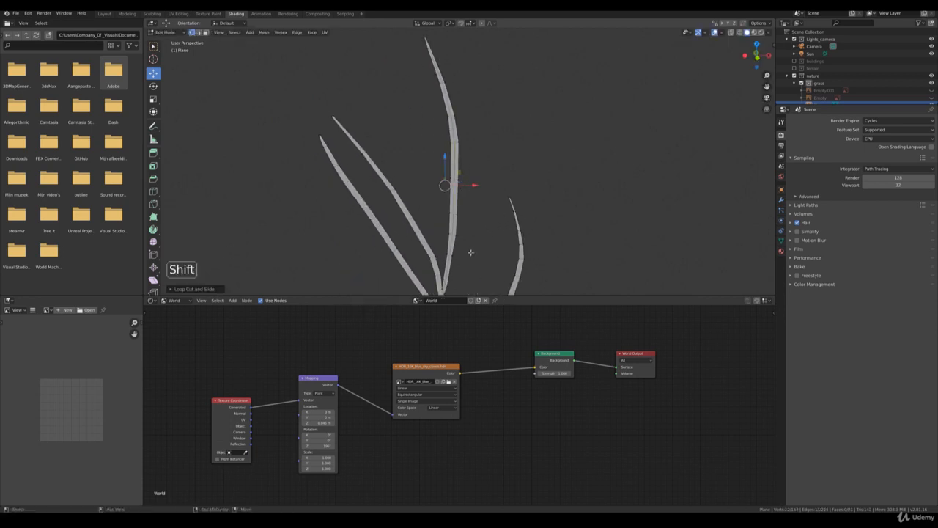
Step: Remove the vertices at the stem junction and the blade tip from the tallest blade's centre loop selection
{"action": "middle_click_drag", "start_coordinate": [471, 252], "coordinate": [494, 149], "text": "shift"}
{"action": "scroll", "coordinate": [487, 187], "scroll_direction": "up", "scroll_amount": 2}
{"action": "key", "text": "b"}
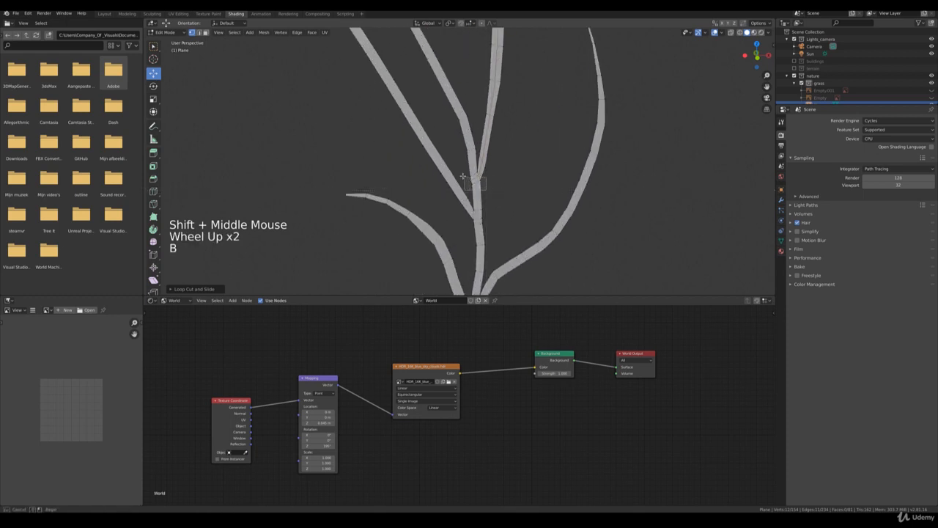
{"action": "scroll", "coordinate": [461, 174], "scroll_direction": "down", "scroll_amount": 4}
{"action": "mouse_move", "coordinate": [461, 174]}
{"action": "middle_mouse_down", "text": "shift"}
{"action": "mouse_move", "coordinate": [483, 252]}
{"action": "mouse_move", "coordinate": [482, 193]}
{"action": "mouse_move", "coordinate": [448, 167]}
{"action": "middle_mouse_up", "text": "shift"}
{"action": "scroll", "coordinate": [484, 251], "scroll_direction": "up", "scroll_amount": 1}
{"action": "key", "text": "b"}
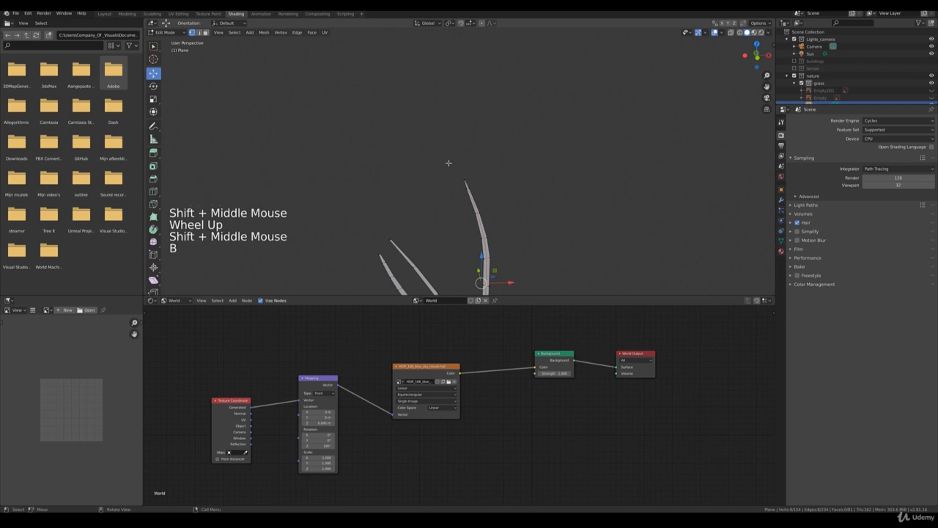
Step: Move the tallest blade's selected centre vertices along the global Y axis to fold the blade
{"action": "key", "text": "KP_7"}
{"action": "middle_click_drag", "start_coordinate": [522, 283], "coordinate": [523, 195], "text": "shift"}
{"action": "scroll", "coordinate": [514, 186], "scroll_direction": "up", "scroll_amount": 3}
{"action": "scroll", "coordinate": [523, 196], "scroll_direction": "up", "scroll_amount": 2}
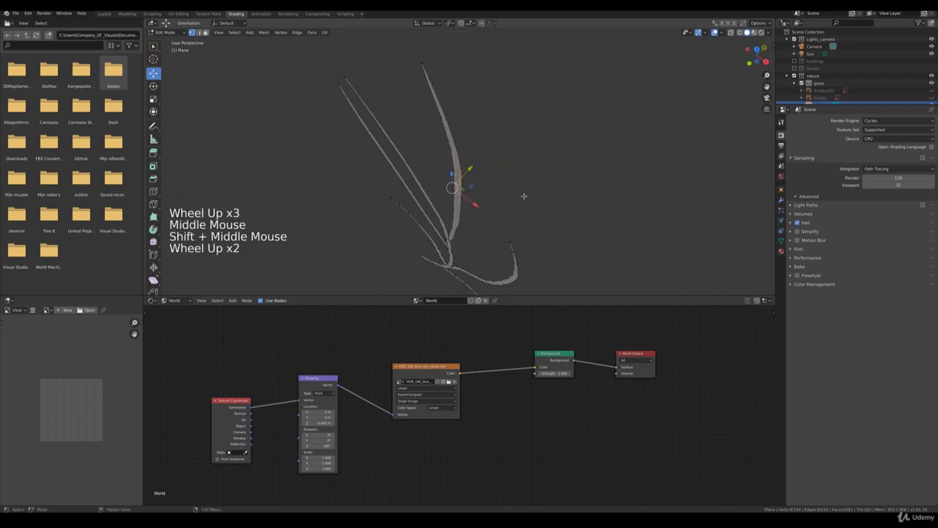
{"action": "key", "text": "g"}
{"action": "key", "text": "shift"}
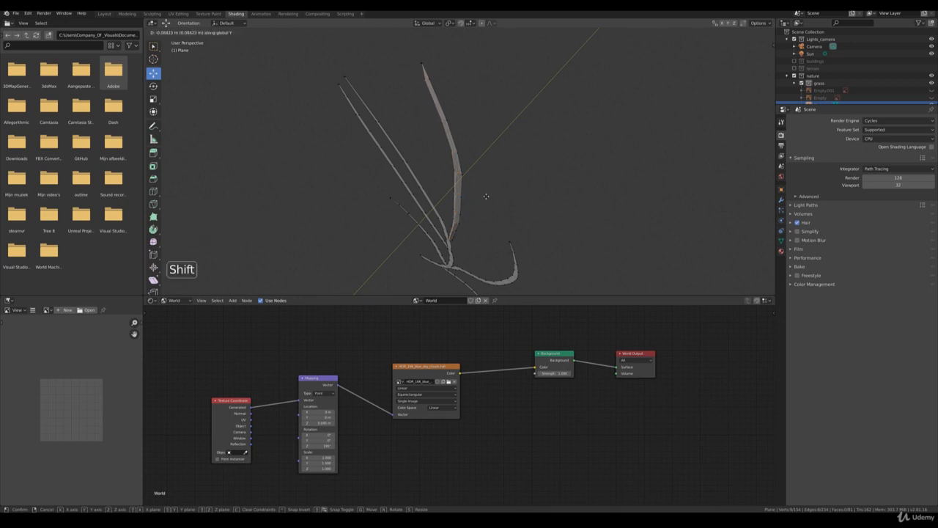
{"action": "left_click", "coordinate": [483, 196]}
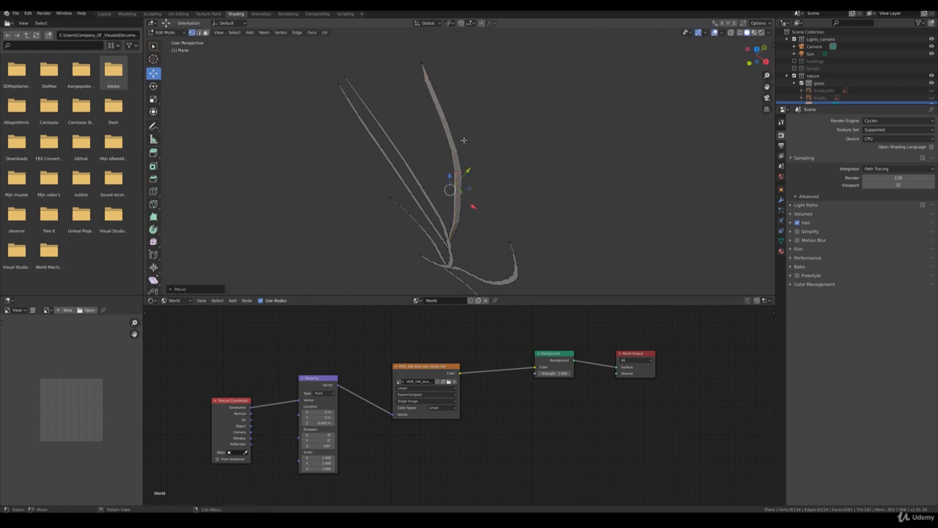
Step: Reposition the single centre vertex just below the tip of the tallest blade
{"action": "left_click", "coordinate": [423, 81]}
{"action": "middle_click_drag", "start_coordinate": [424, 81], "coordinate": [547, 157], "text": "shift"}
{"action": "scroll", "coordinate": [440, 110], "scroll_direction": "up", "scroll_amount": 3}
{"action": "key", "text": "g"}
{"action": "left_click", "coordinate": [482, 141]}
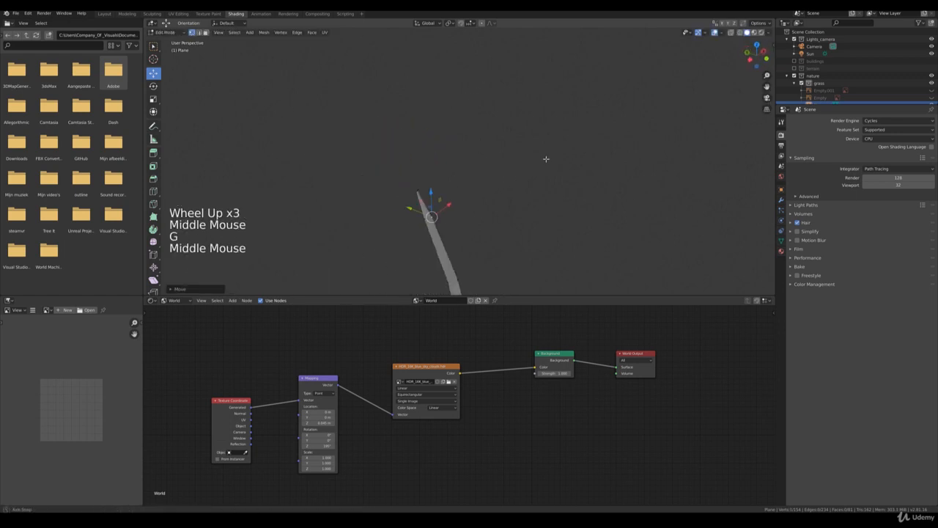
Step: Check the fold in Object Mode, then reposition the centre vertex at the base of the tallest blade
{"action": "key", "text": "Tab"}
{"action": "scroll", "coordinate": [532, 195], "scroll_direction": "down", "scroll_amount": 3}
{"action": "middle_click_drag", "start_coordinate": [532, 195], "coordinate": [462, 201]}
{"action": "scroll", "coordinate": [462, 201], "scroll_direction": "up", "scroll_amount": 3}
{"action": "key", "text": "Tab"}
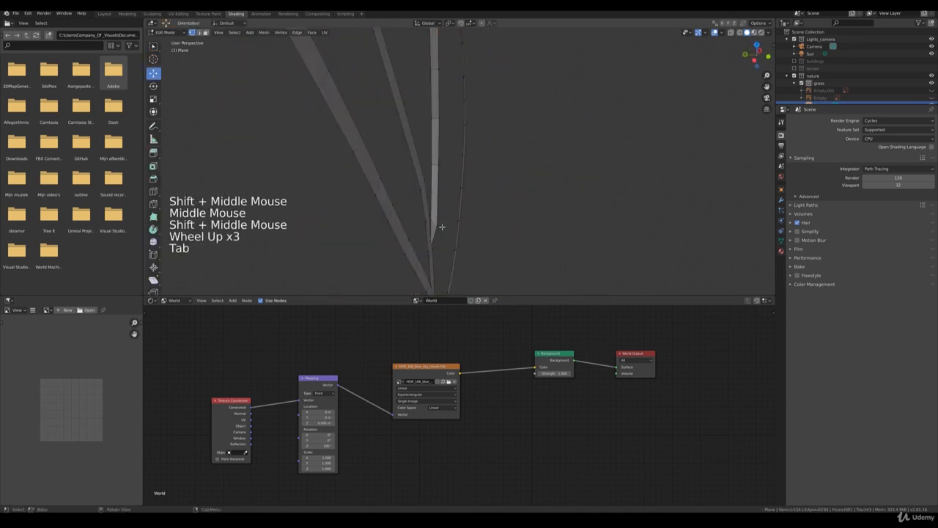
{"action": "left_click", "coordinate": [437, 226]}
{"action": "key", "text": "g"}
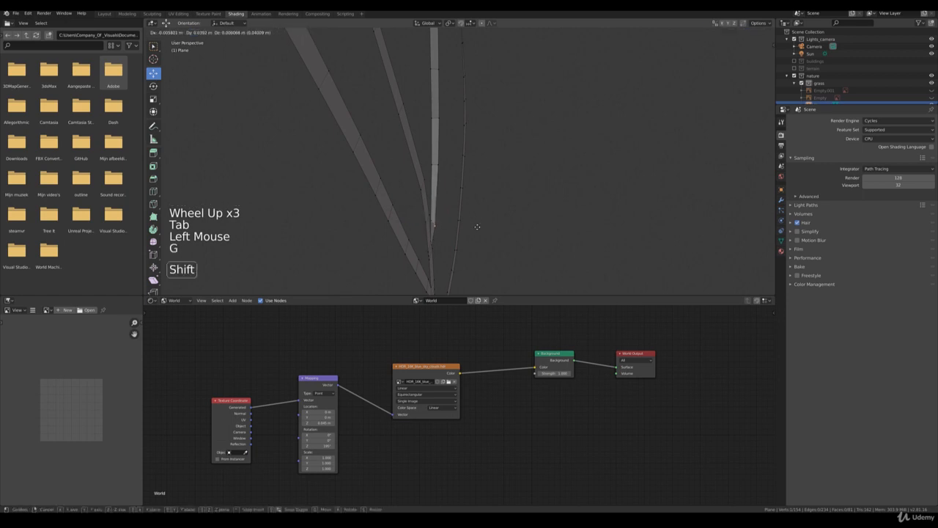
{"action": "left_click", "coordinate": [449, 163], "text": "shift"}
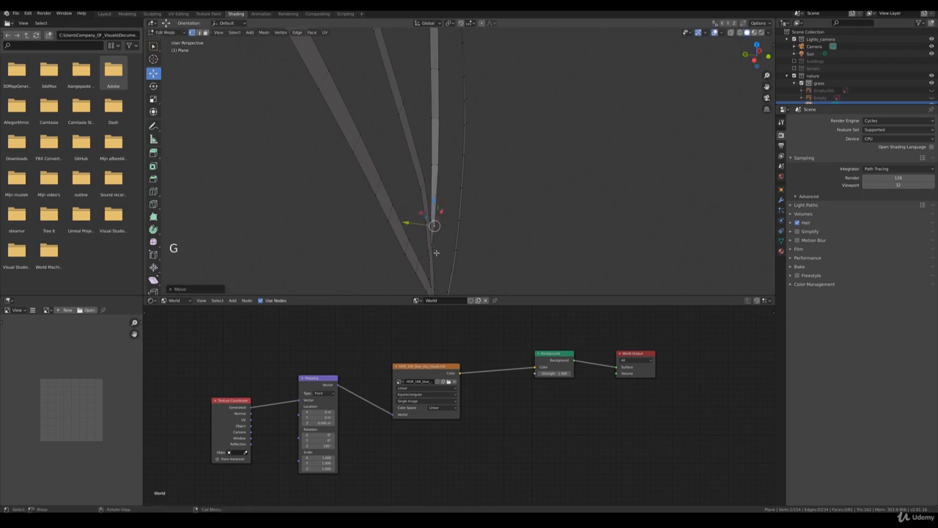
Step: Add a lengthwise loop cut through the neighbouring middle blade and the main stem
{"action": "scroll", "coordinate": [497, 217], "scroll_direction": "down", "scroll_amount": 2}
{"action": "middle_click_drag", "start_coordinate": [497, 217], "coordinate": [506, 205]}
{"action": "scroll", "coordinate": [506, 205], "scroll_direction": "down", "scroll_amount": 3}
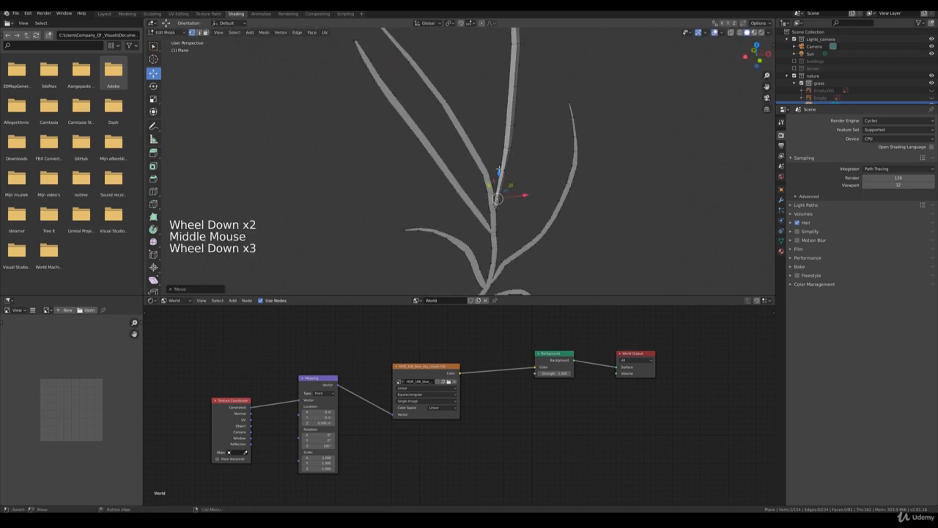
{"action": "key", "text": "ctrl+r"}
{"action": "left_click", "coordinate": [455, 168]}
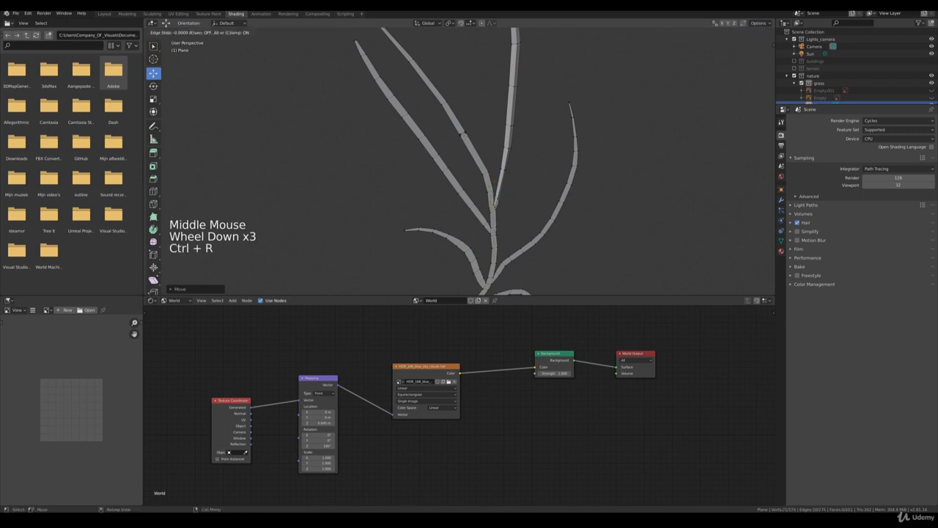
{"action": "left_click", "coordinate": [456, 168]}
Step: Deselect the new loop's end vertices at the lower tip of the root
{"action": "middle_click_drag", "start_coordinate": [455, 168], "coordinate": [477, 29], "text": "shift"}
{"action": "key", "text": "b"}
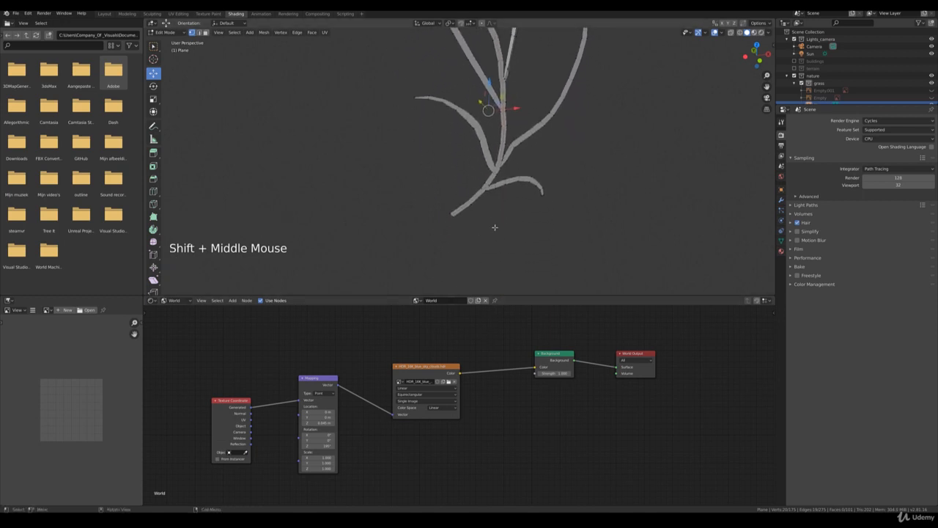
{"action": "key", "text": "b"}
{"action": "middle_click_drag", "start_coordinate": [457, 224], "coordinate": [443, 204]}
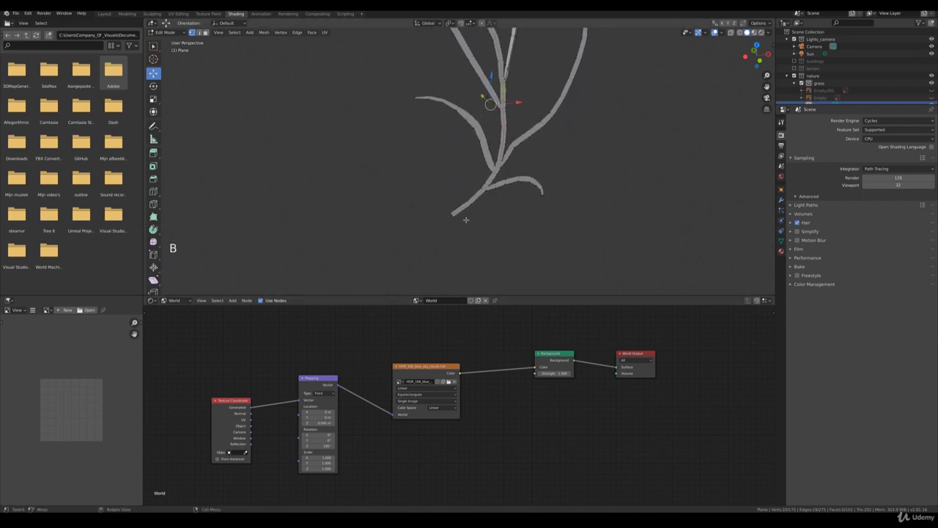
{"action": "scroll", "coordinate": [466, 219], "scroll_direction": "up", "scroll_amount": 3}
{"action": "left_click", "coordinate": [449, 238], "text": "shift"}
{"action": "scroll", "coordinate": [499, 88], "scroll_direction": "down", "scroll_amount": 3}
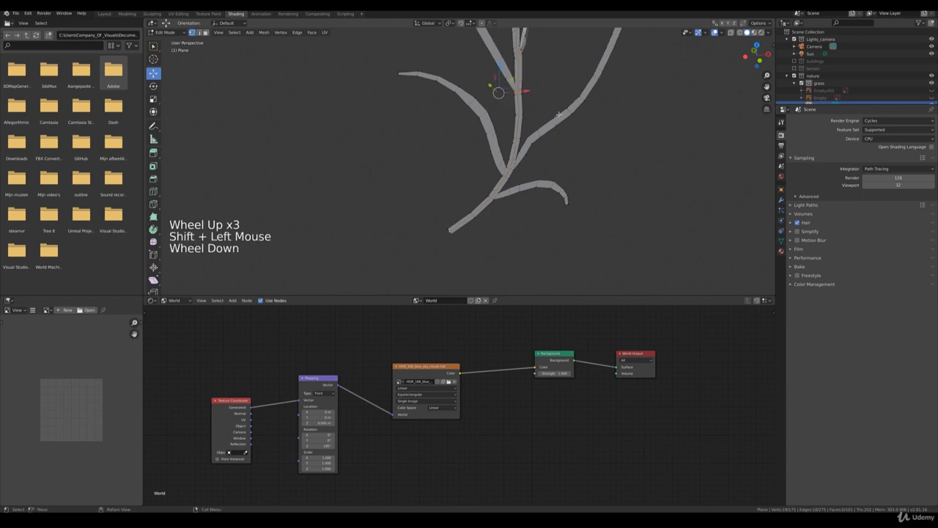
Step: Move the selected centre vertices of the middle blade and stem along the global Y axis to fold them
{"action": "middle_click_drag", "start_coordinate": [499, 88], "coordinate": [540, 134]}
{"action": "scroll", "coordinate": [512, 97], "scroll_direction": "down", "scroll_amount": 4}
{"action": "middle_click_drag", "start_coordinate": [511, 98], "coordinate": [502, 188], "text": "shift"}
{"action": "scroll", "coordinate": [506, 175], "scroll_direction": "up", "scroll_amount": 3}
{"action": "middle_click_drag", "start_coordinate": [502, 188], "coordinate": [500, 201], "text": "shift"}
{"action": "key", "text": "g"}
{"action": "key", "text": "shift"}
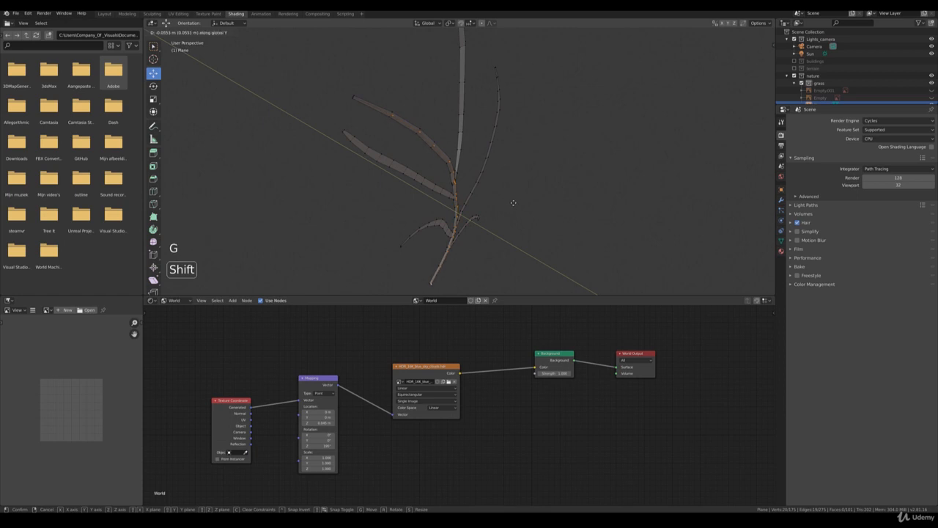
{"action": "left_click", "coordinate": [514, 203]}
Step: Fine-tune the Y-axis offset of the middle blade and stem's centre vertices
{"action": "middle_click_drag", "start_coordinate": [515, 202], "coordinate": [523, 191]}
{"action": "scroll", "coordinate": [523, 190], "scroll_direction": "up", "scroll_amount": 3}
{"action": "key", "text": "g"}
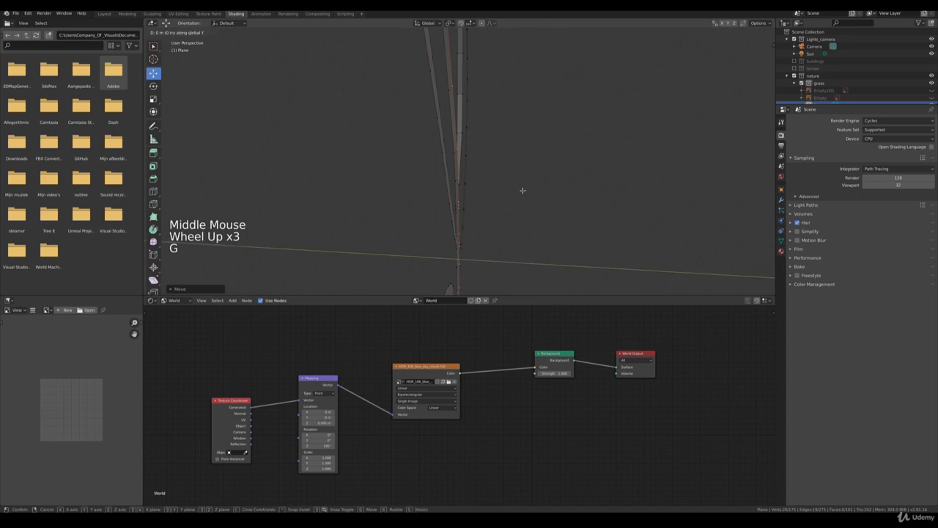
{"action": "key", "text": "shift"}
{"action": "left_click", "coordinate": [535, 191]}
Step: Scale down the tip vertices of the middle blade to a sharper point and check the strand in Object Mode
{"action": "scroll", "coordinate": [454, 134], "scroll_direction": "down", "scroll_amount": 3}
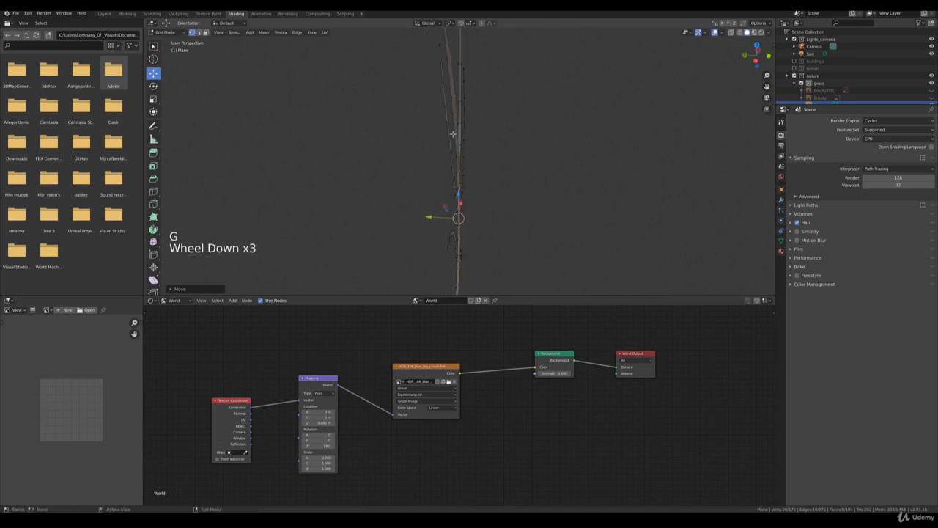
{"action": "middle_click_drag", "start_coordinate": [453, 134], "coordinate": [396, 172], "text": "shift"}
{"action": "scroll", "coordinate": [434, 196], "scroll_direction": "up", "scroll_amount": 2}
{"action": "left_click", "coordinate": [367, 154]}
{"action": "key", "text": "b"}
{"action": "left_click_drag", "start_coordinate": [363, 151], "coordinate": [389, 188]}
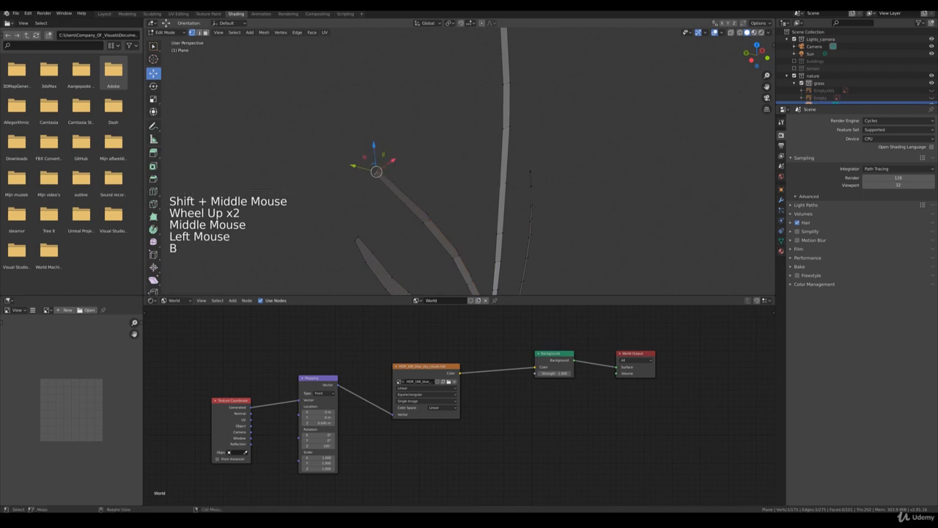
{"action": "key", "text": "s"}
{"action": "left_click", "coordinate": [412, 181]}
{"action": "key", "text": "Tab"}
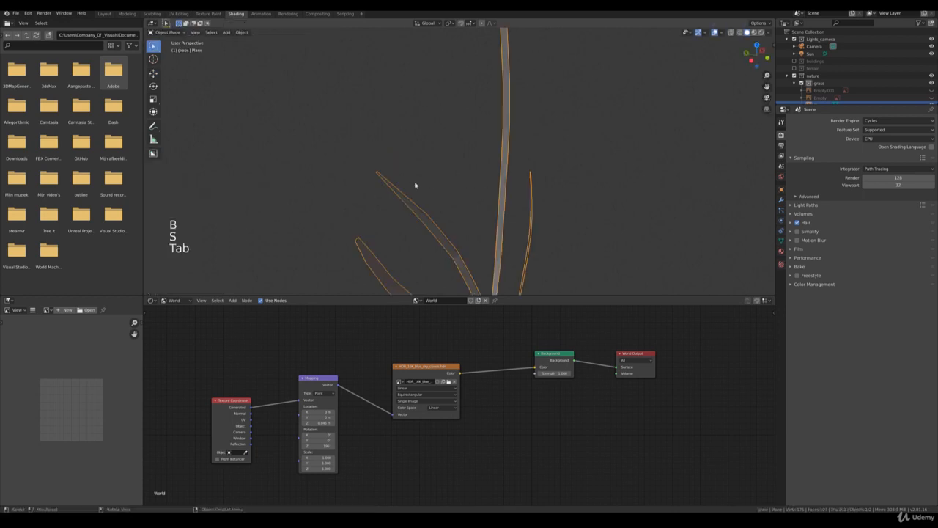
{"action": "scroll", "coordinate": [415, 184], "scroll_direction": "down", "scroll_amount": 5}
{"action": "middle_click_drag", "start_coordinate": [447, 188], "coordinate": [423, 151]}
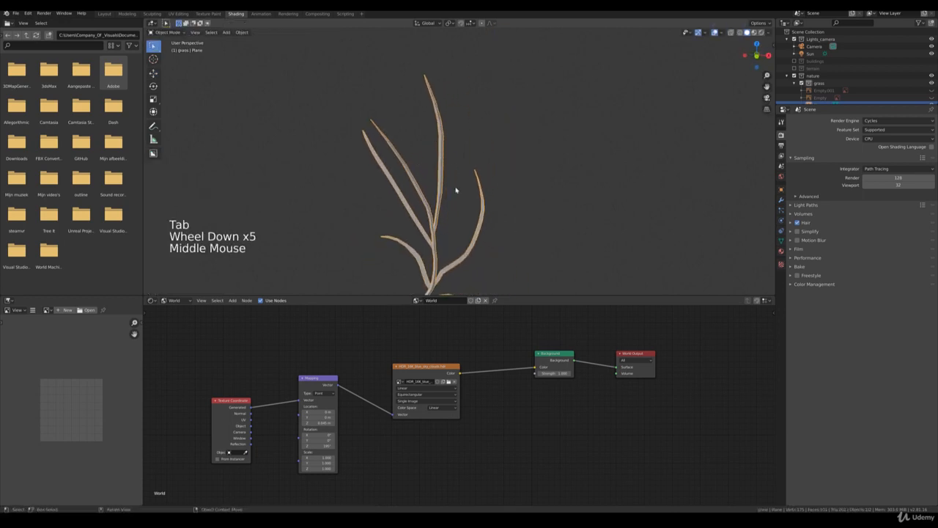
Step: Add a lengthwise centre loop to the large curved blade on the strand's right side
{"action": "key", "text": "Tab"}
{"action": "middle_click_drag", "start_coordinate": [466, 210], "coordinate": [477, 205], "text": "shift"}
{"action": "scroll", "coordinate": [511, 199], "scroll_direction": "up", "scroll_amount": 4}
{"action": "key", "text": "ctrl+r"}
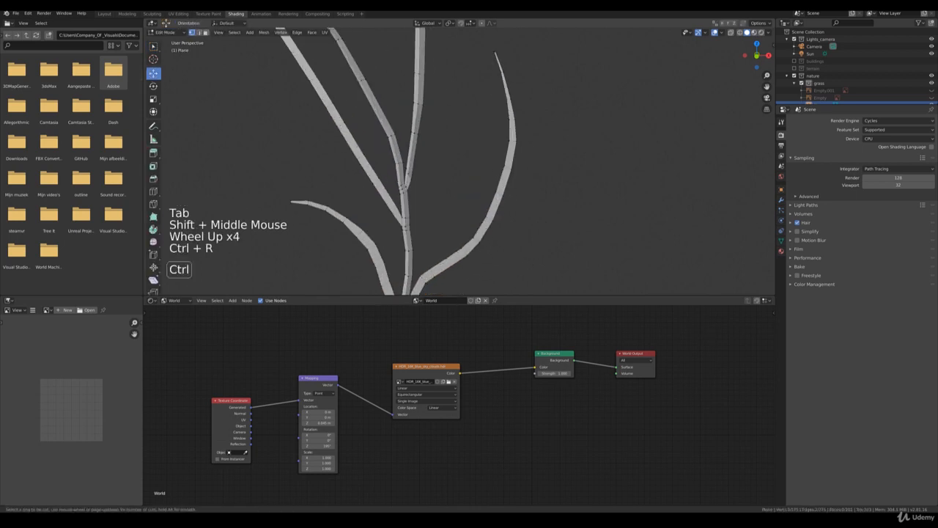
{"action": "left_click", "coordinate": [524, 202]}
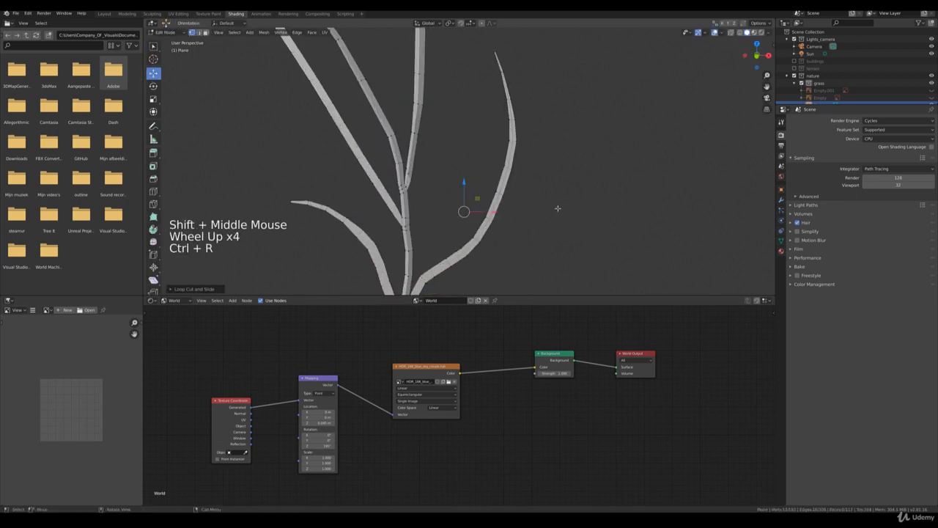
Step: Deselect the new loop's end vertices at the base and tip of the large right blade
{"action": "middle_click_drag", "start_coordinate": [558, 208], "coordinate": [516, 193]}
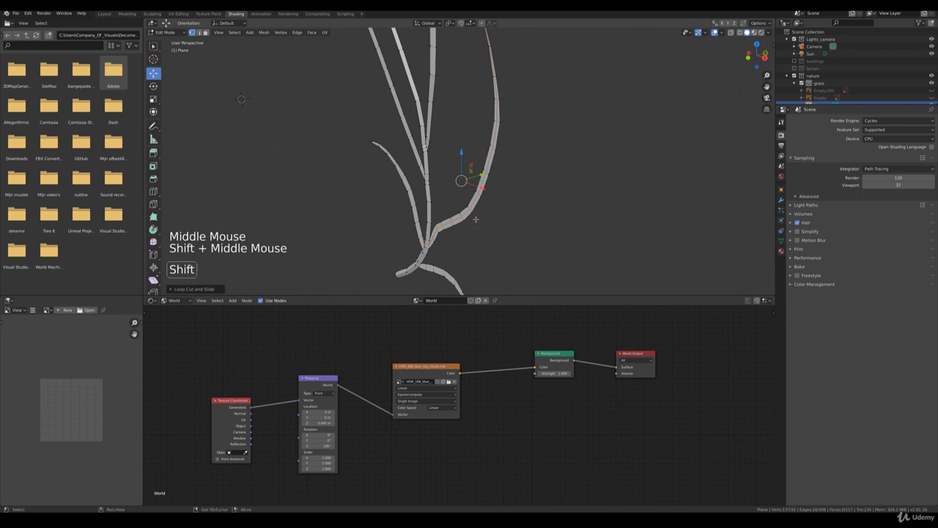
{"action": "middle_click_drag", "start_coordinate": [475, 220], "coordinate": [477, 216], "text": "shift"}
{"action": "scroll", "coordinate": [477, 216], "scroll_direction": "up", "scroll_amount": 3}
{"action": "key", "text": "b"}
{"action": "scroll", "coordinate": [498, 175], "scroll_direction": "down", "scroll_amount": 2}
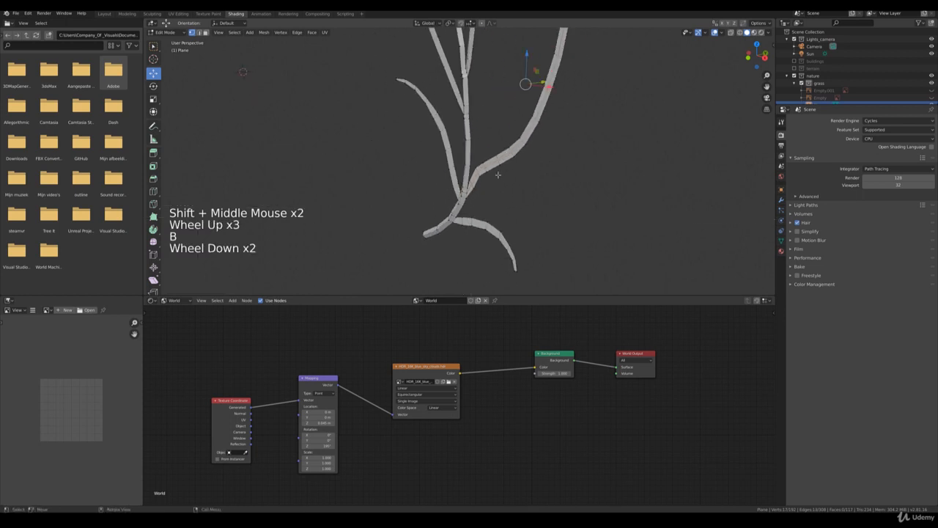
{"action": "scroll", "coordinate": [466, 220], "scroll_direction": "up", "scroll_amount": 2}
{"action": "scroll", "coordinate": [469, 202], "scroll_direction": "down", "scroll_amount": 3}
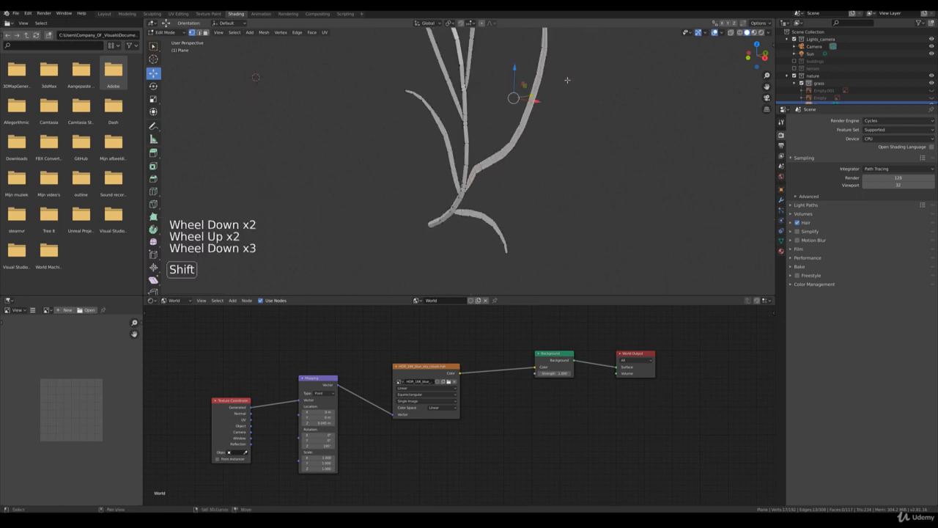
{"action": "middle_click_drag", "start_coordinate": [475, 183], "coordinate": [454, 262], "text": "shift"}
{"action": "scroll", "coordinate": [461, 252], "scroll_direction": "up", "scroll_amount": 2}
{"action": "middle_click_drag", "start_coordinate": [469, 161], "coordinate": [451, 265], "text": "shift"}
{"action": "key", "text": "b"}
Step: Move the right blade's selected centre vertices along the global Y axis to fold the blade
{"action": "middle_click_drag", "start_coordinate": [519, 81], "coordinate": [440, 51]}
{"action": "middle_click_drag", "start_coordinate": [542, 237], "coordinate": [559, 191], "text": "shift"}
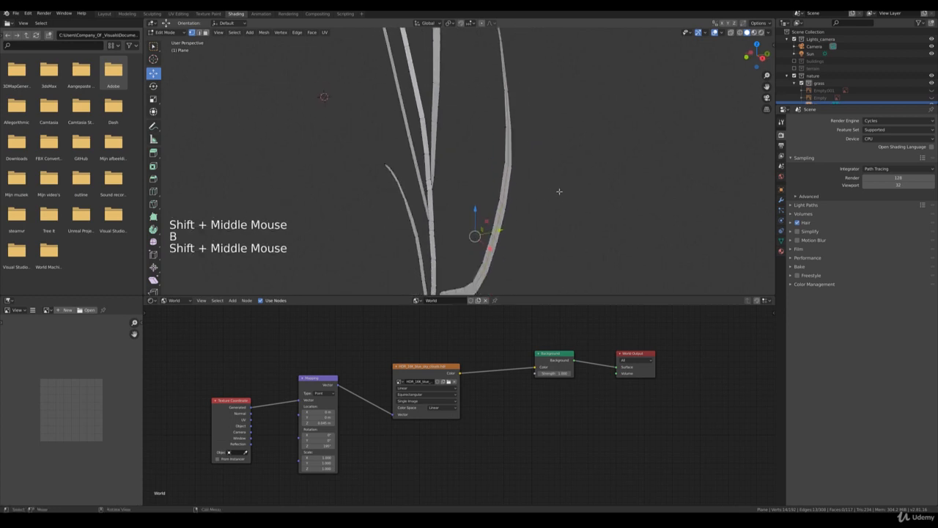
{"action": "key", "text": "g"}
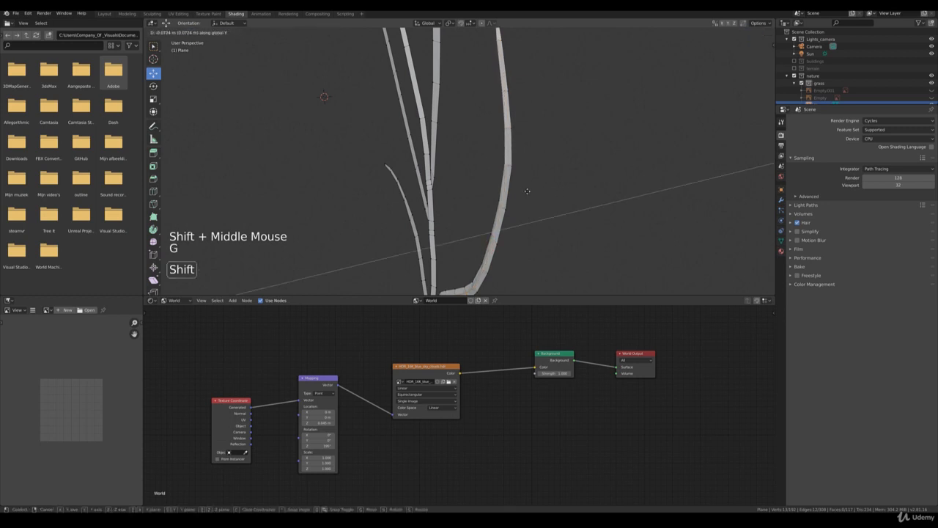
{"action": "left_click", "coordinate": [530, 191]}
Step: Reposition the single centre vertex just below the right blade's tip to refine its fold
{"action": "scroll", "coordinate": [532, 183], "scroll_direction": "down", "scroll_amount": 3}
{"action": "middle_click_drag", "start_coordinate": [536, 164], "coordinate": [505, 152]}
{"action": "scroll", "coordinate": [486, 163], "scroll_direction": "up", "scroll_amount": 4}
{"action": "left_click", "coordinate": [486, 159]}
{"action": "key", "text": "g"}
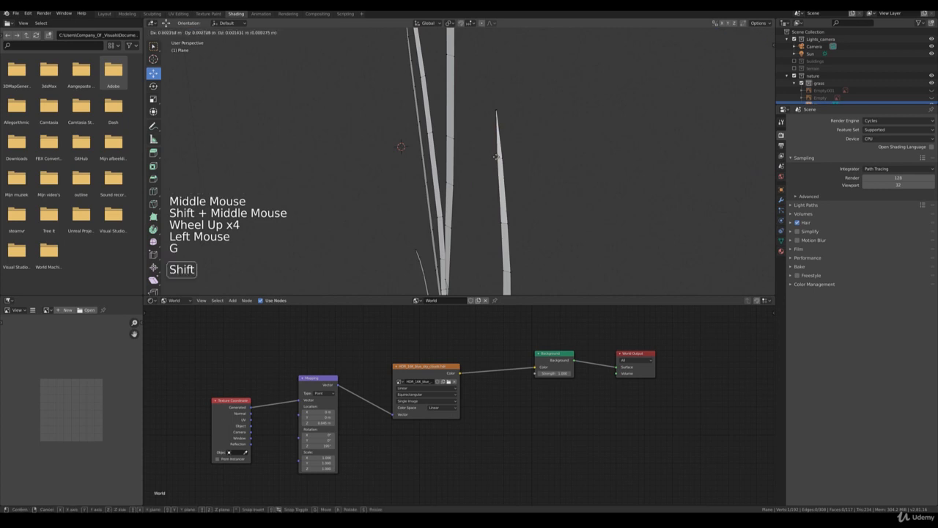
{"action": "left_click", "coordinate": [498, 156]}
Step: Add a lengthwise centre loop to the small drooping blade near the root and deselect its end vertices
{"action": "scroll", "coordinate": [499, 156], "scroll_direction": "down", "scroll_amount": 4}
{"action": "middle_click_drag", "start_coordinate": [499, 157], "coordinate": [509, 147], "text": "shift"}
{"action": "scroll", "coordinate": [500, 153], "scroll_direction": "down", "scroll_amount": 2}
{"action": "scroll", "coordinate": [509, 146], "scroll_direction": "up", "scroll_amount": 3}
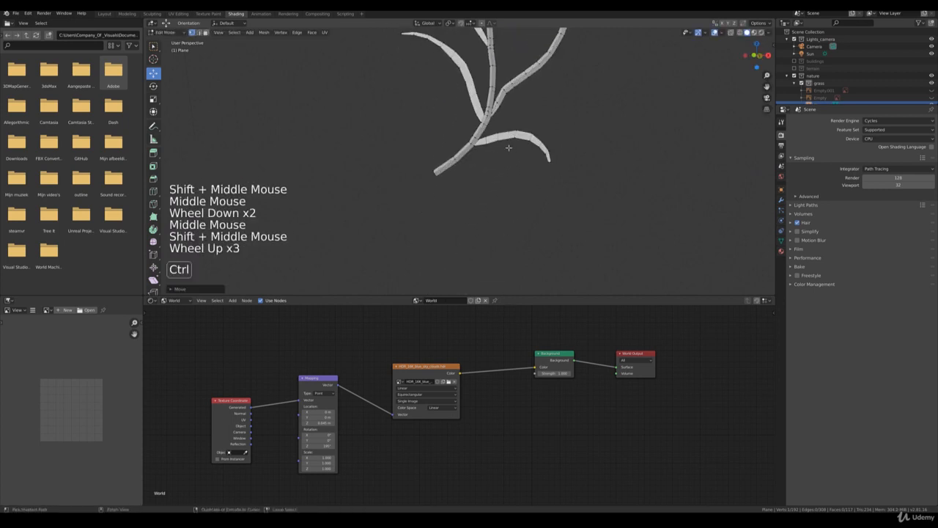
{"action": "key", "text": "ctrl+r"}
{"action": "scroll", "coordinate": [509, 147], "scroll_direction": "up", "scroll_amount": 4}
{"action": "key", "text": "b"}
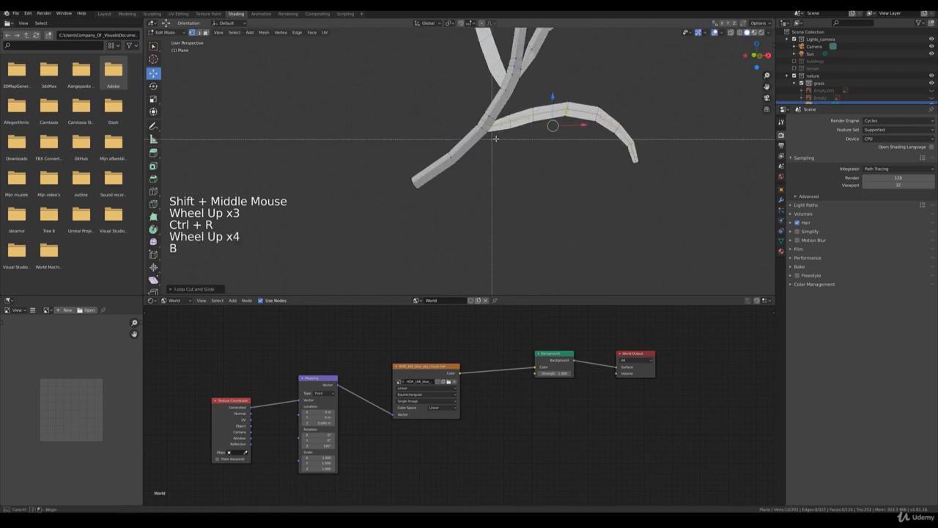
{"action": "key", "text": "b"}
Step: Move the selected centre vertices of the small drooping blade outward to give it a fold
{"action": "middle_click_drag", "start_coordinate": [638, 167], "coordinate": [644, 187]}
{"action": "key", "text": "g"}
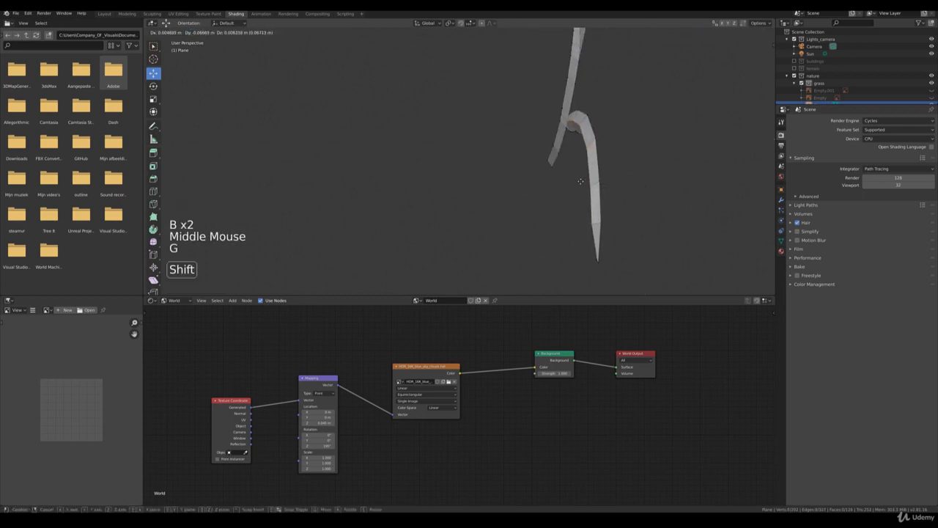
{"action": "left_click", "coordinate": [582, 181]}
Step: Adjust the position of a centre vertex nearer the tip of the small drooping blade
{"action": "scroll", "coordinate": [582, 181], "scroll_direction": "down", "scroll_amount": 3}
{"action": "mouse_move", "coordinate": [582, 181]}
{"action": "middle_mouse_down"}
{"action": "mouse_move", "coordinate": [612, 196]}
{"action": "mouse_move", "coordinate": [587, 172]}
{"action": "middle_mouse_up"}
{"action": "middle_click_drag", "start_coordinate": [586, 173], "coordinate": [564, 183], "text": "shift"}
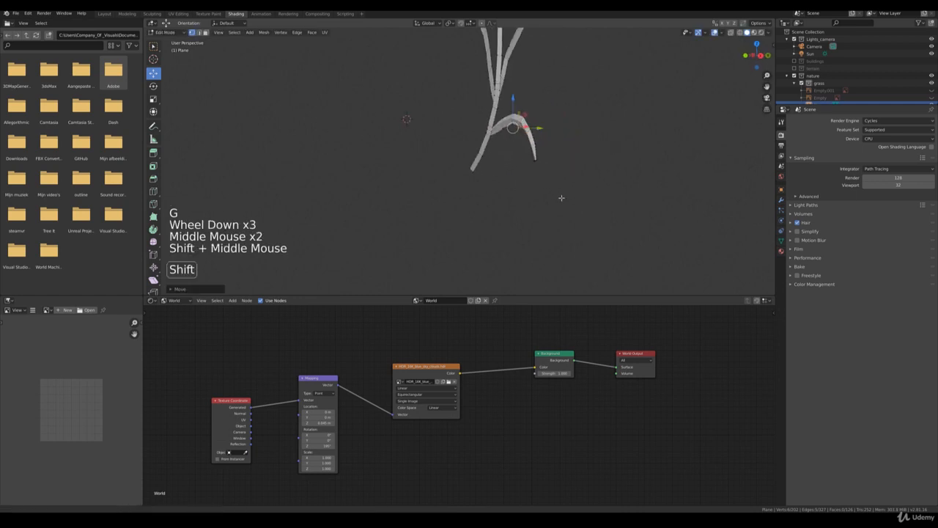
{"action": "scroll", "coordinate": [580, 162], "scroll_direction": "up", "scroll_amount": 3}
{"action": "left_click", "coordinate": [602, 126]}
{"action": "middle_click_drag", "start_coordinate": [601, 126], "coordinate": [597, 174]}
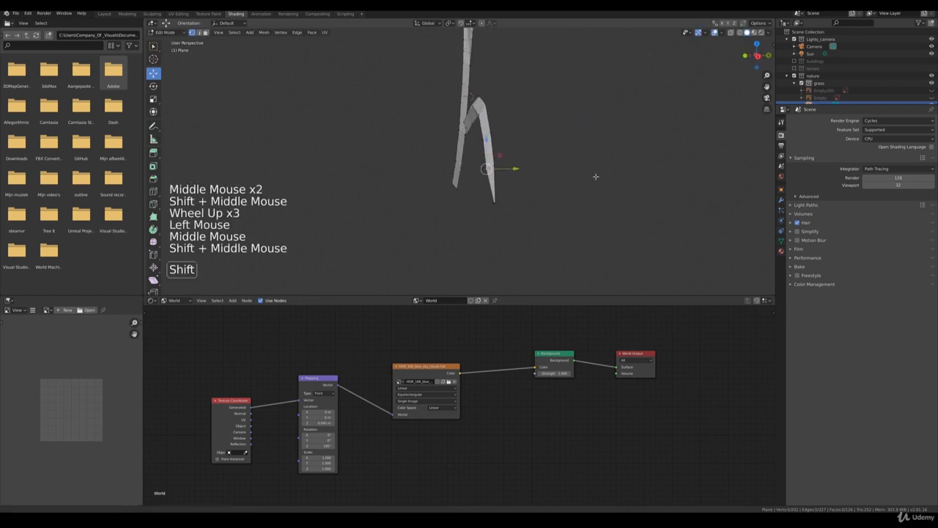
{"action": "scroll", "coordinate": [591, 184], "scroll_direction": "up", "scroll_amount": 2}
{"action": "key", "text": "g"}
{"action": "left_click", "coordinate": [559, 210]}
Step: Select the tip vertices of the small drooping blade and scale them down to a sharp point
{"action": "middle_click_drag", "start_coordinate": [560, 210], "coordinate": [629, 157]}
{"action": "left_click", "coordinate": [621, 156]}
{"action": "key", "text": "b"}
{"action": "left_click_drag", "start_coordinate": [626, 177], "coordinate": [576, 95]}
{"action": "key", "text": "s"}
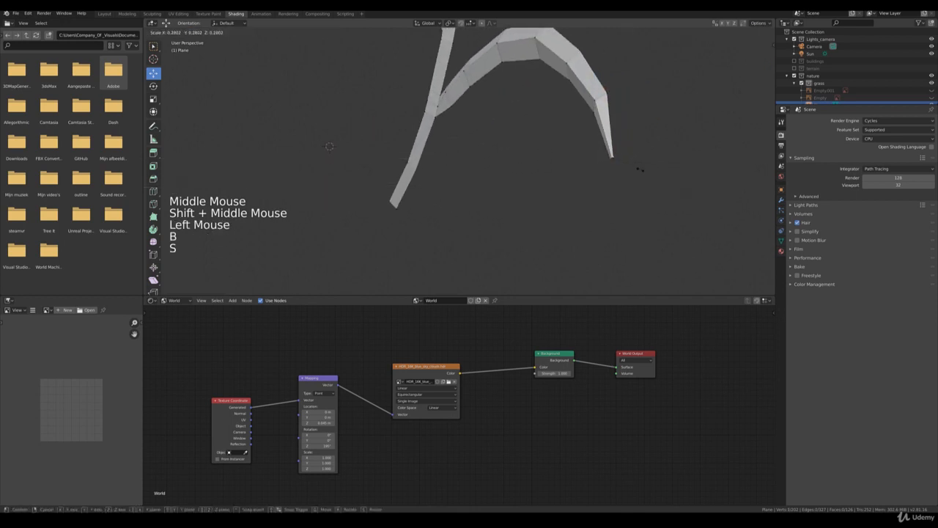
{"action": "left_click", "coordinate": [634, 169]}
Step: Add a lengthwise centre loop to the short curved blade on the strand's left side
{"action": "scroll", "coordinate": [609, 166], "scroll_direction": "down", "scroll_amount": 8}
{"action": "middle_click_drag", "start_coordinate": [609, 166], "coordinate": [624, 220], "text": "shift"}
{"action": "scroll", "coordinate": [521, 212], "scroll_direction": "up", "scroll_amount": 5}
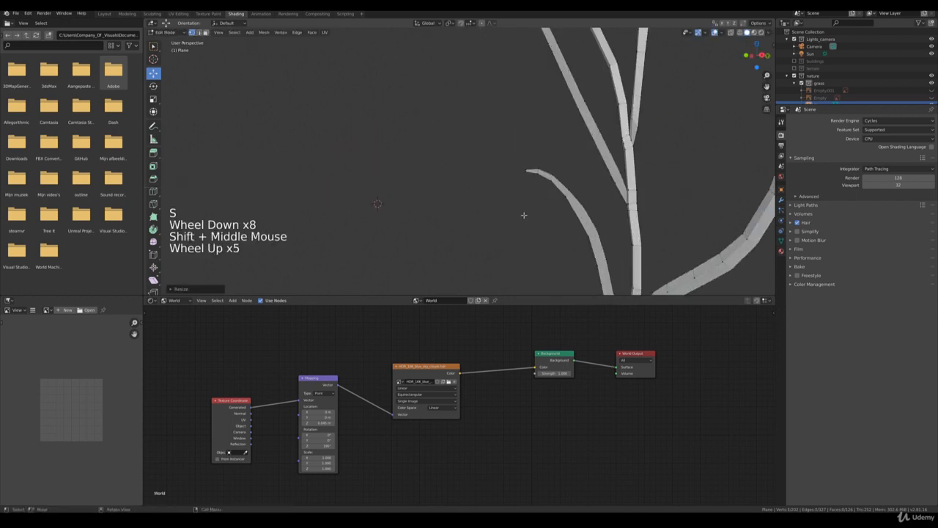
{"action": "middle_click_drag", "start_coordinate": [521, 212], "coordinate": [534, 182]}
{"action": "scroll", "coordinate": [533, 182], "scroll_direction": "up", "scroll_amount": 2}
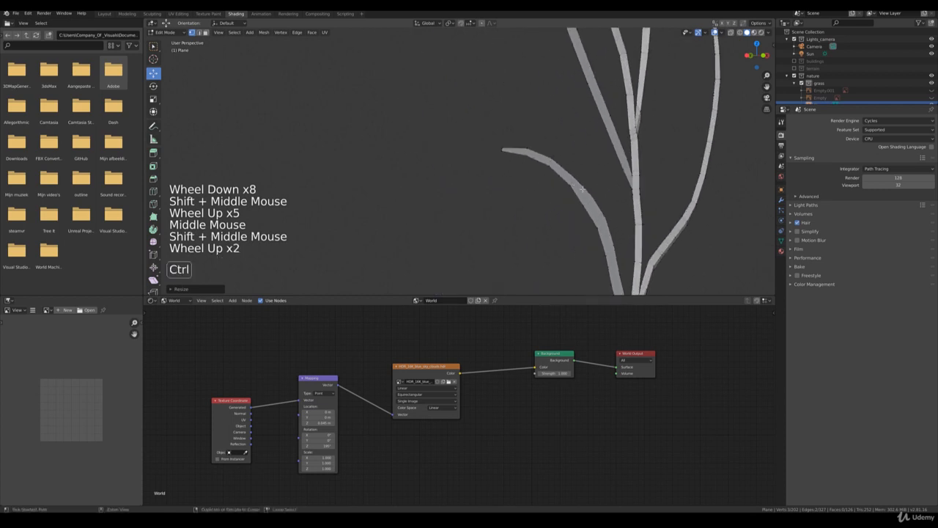
{"action": "key", "text": "ctrl+r"}
{"action": "left_click", "coordinate": [587, 202]}
Step: Deselect the new loop's end vertices at the base and tip of the short left blade
{"action": "middle_click_drag", "start_coordinate": [586, 202], "coordinate": [564, 209], "text": "shift"}
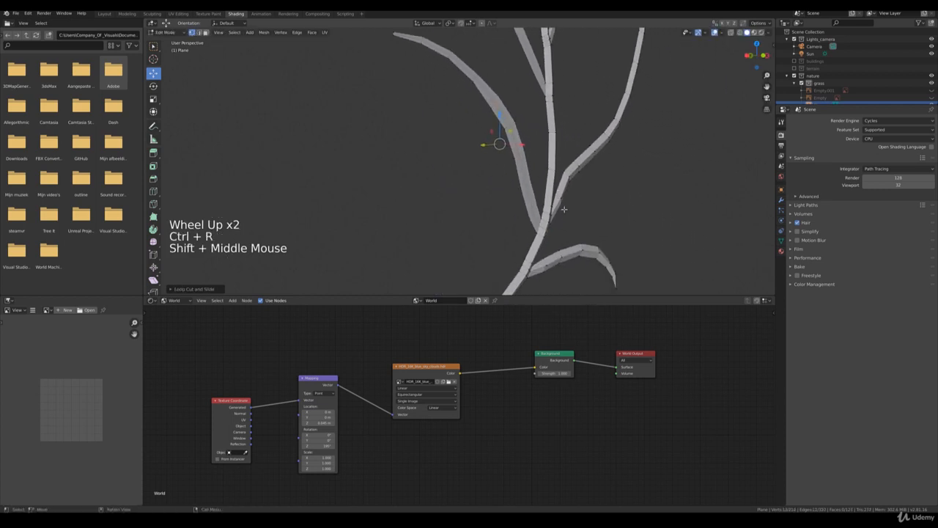
{"action": "key", "text": "b"}
{"action": "middle_click_drag", "start_coordinate": [567, 244], "coordinate": [532, 210]}
{"action": "key", "text": "b"}
{"action": "middle_click_drag", "start_coordinate": [403, 56], "coordinate": [371, 28]}
Step: Move the short left blade's centre vertices along the global Y axis to fold the blade
{"action": "middle_click_drag", "start_coordinate": [463, 88], "coordinate": [518, 163]}
{"action": "scroll", "coordinate": [521, 264], "scroll_direction": "up", "scroll_amount": 2}
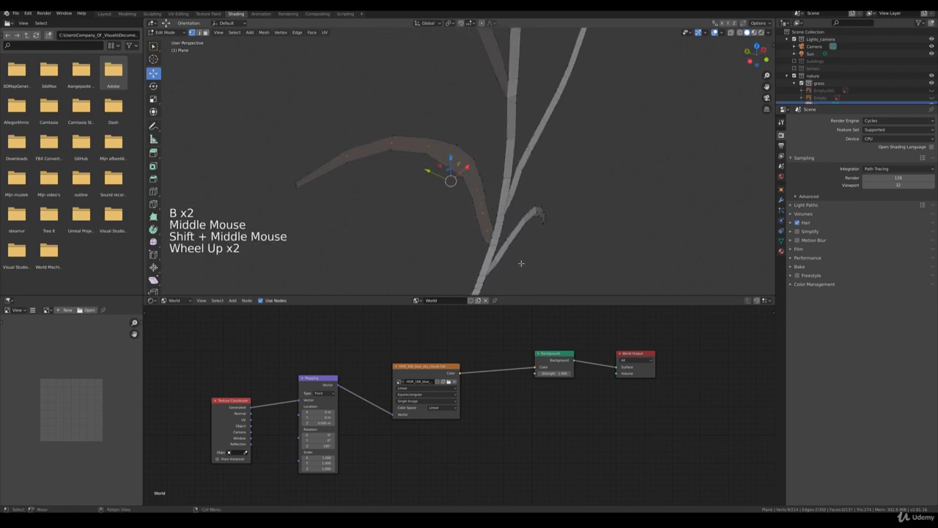
{"action": "key", "text": "g"}
{"action": "middle_click", "coordinate": [552, 231]}
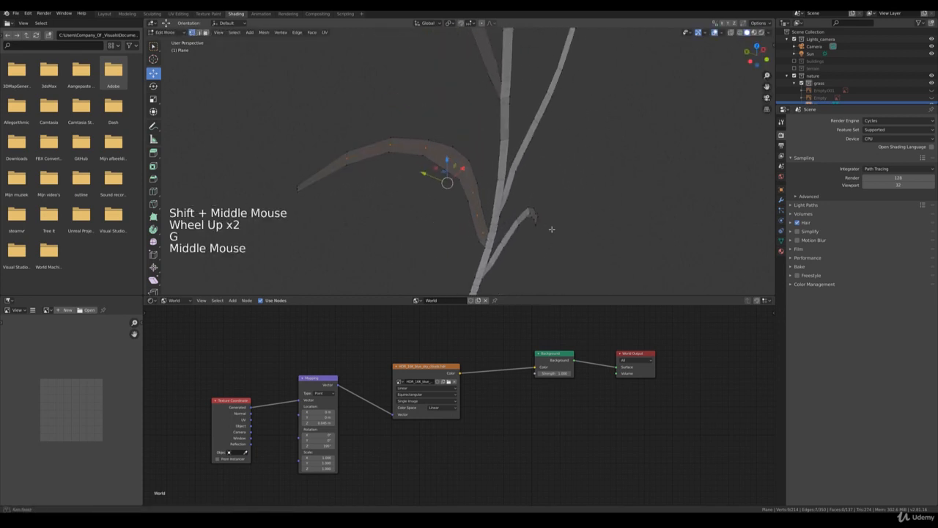
{"action": "key", "text": "g"}
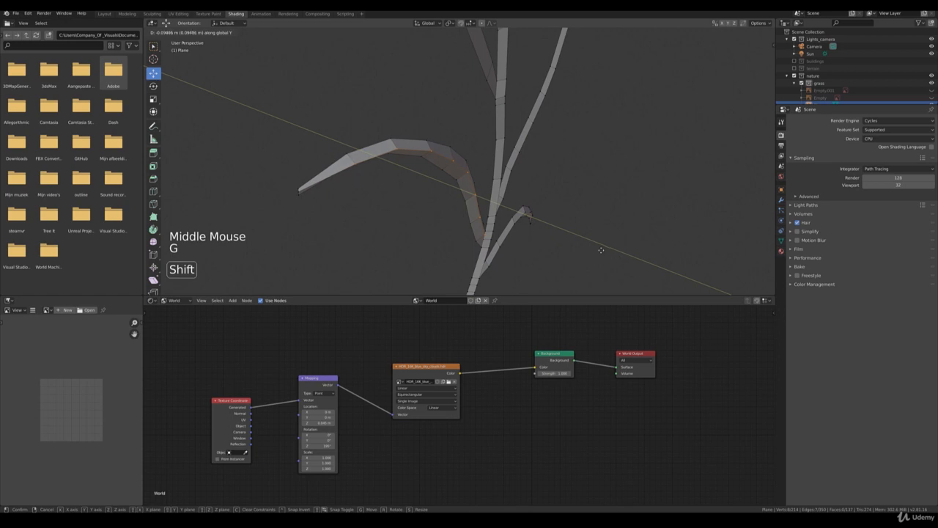
{"action": "left_click", "coordinate": [589, 247]}
Step: Select the short left blade's tip vertices and scale them down to a sharp point
{"action": "left_click", "coordinate": [312, 191]}
{"action": "key", "text": "b"}
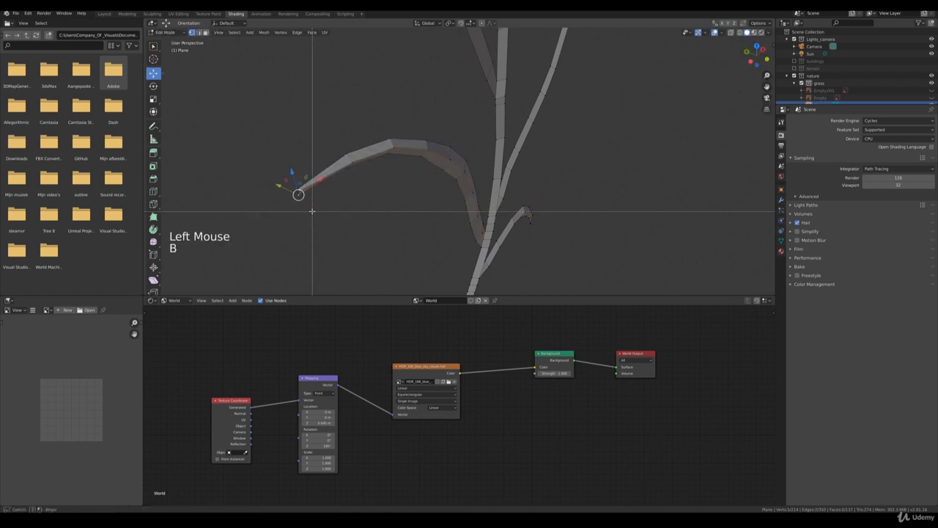
{"action": "left_click_drag", "start_coordinate": [312, 212], "coordinate": [290, 183]}
{"action": "key", "text": "s"}
{"action": "left_click", "coordinate": [381, 196]}
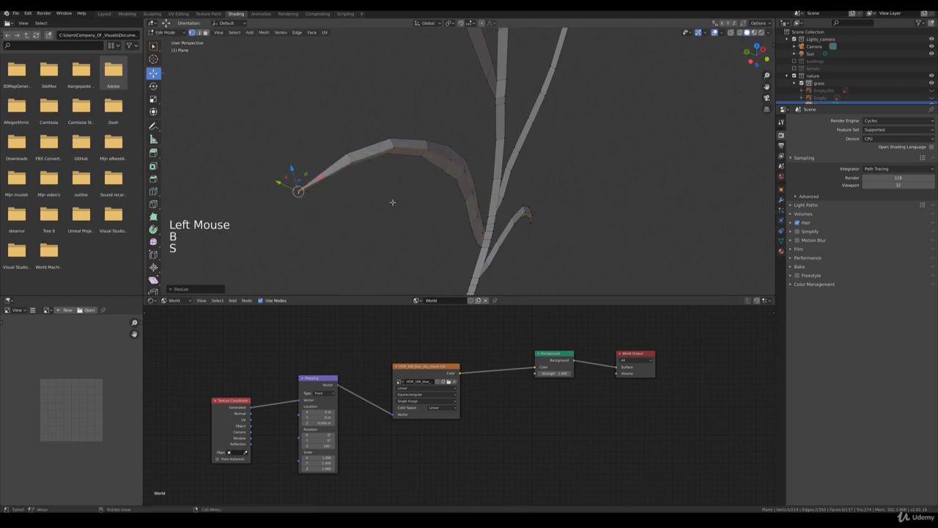
Step: Switch to Object Mode and apply Shade Smooth to the grass strand
{"action": "scroll", "coordinate": [549, 222], "scroll_direction": "down", "scroll_amount": 3}
{"action": "key", "text": "Tab"}
{"action": "middle_click_drag", "start_coordinate": [550, 222], "coordinate": [474, 226]}
{"action": "scroll", "coordinate": [465, 227], "scroll_direction": "up", "scroll_amount": 4}
{"action": "scroll", "coordinate": [418, 212], "scroll_direction": "up", "scroll_amount": 1}
{"action": "key", "text": "z"}
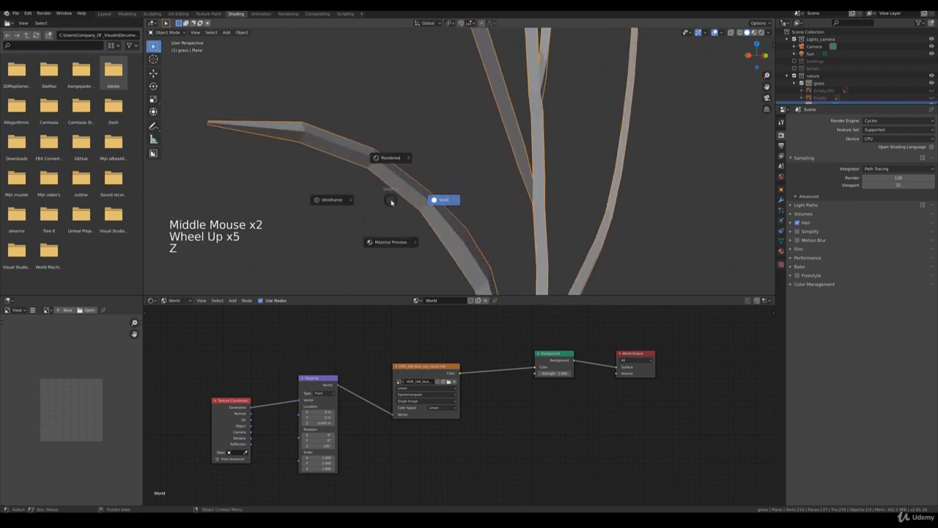
{"action": "right_click", "coordinate": [461, 203]}
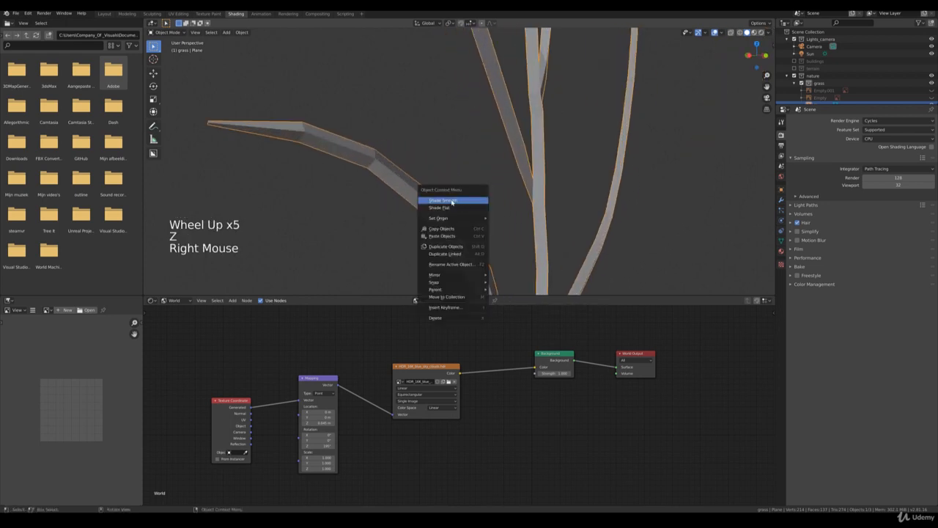
{"action": "left_click", "coordinate": [453, 202]}
Step: Examine the shape of the whole grass strand in the front orthographic view
{"action": "scroll", "coordinate": [628, 209], "scroll_direction": "down", "scroll_amount": 7}
{"action": "middle_click_drag", "start_coordinate": [628, 210], "coordinate": [542, 204]}
{"action": "scroll", "coordinate": [551, 205], "scroll_direction": "down", "scroll_amount": 5}
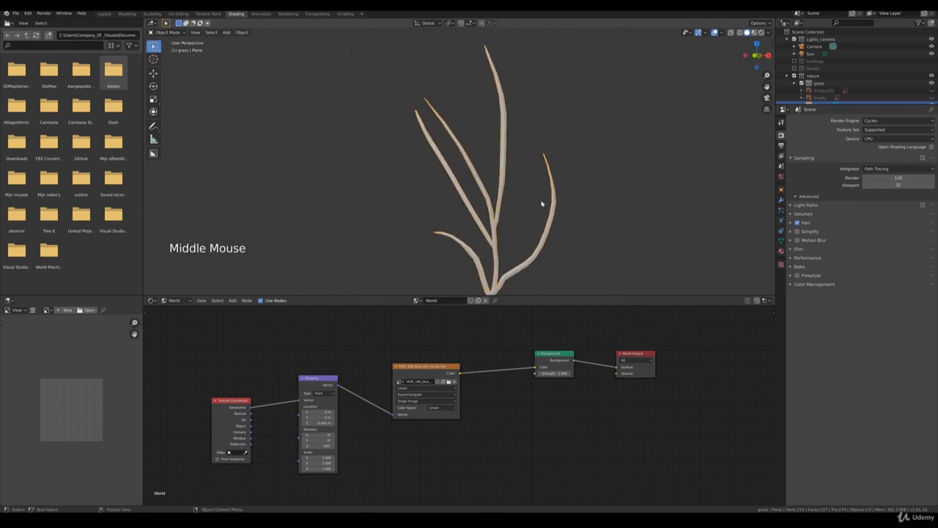
{"action": "key", "text": "KP_1"}
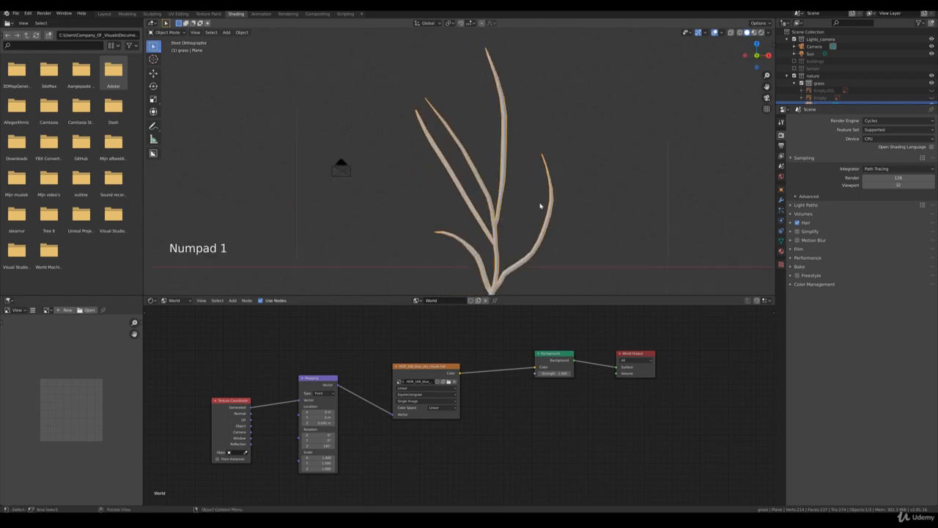
{"action": "scroll", "coordinate": [540, 206], "scroll_direction": "down", "scroll_amount": 4}
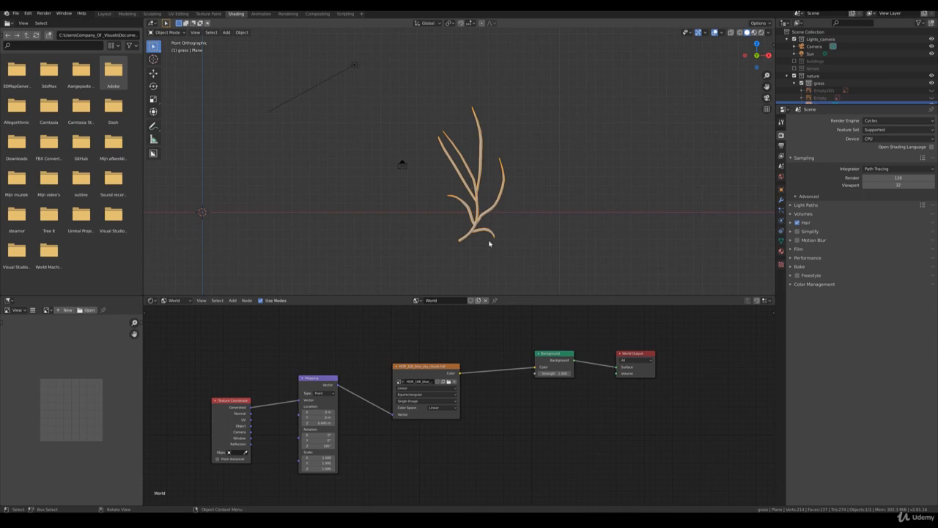
{"action": "scroll", "coordinate": [520, 262], "scroll_direction": "up", "scroll_amount": 1}
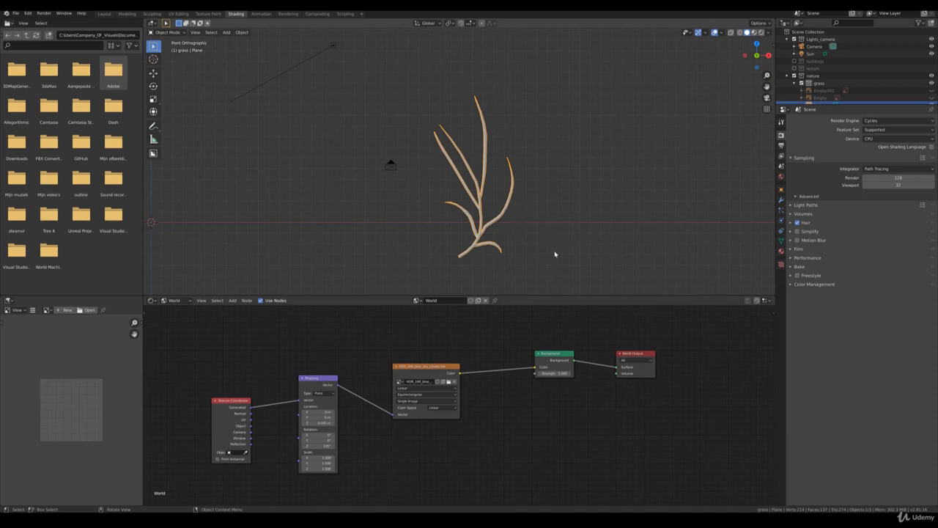
{"action": "key", "text": "r"}
Step: Select the root's lower end vertices in Edit Mode and move them down with proportional editing to bend the root more upright
{"action": "middle_click_drag", "start_coordinate": [526, 254], "coordinate": [515, 192], "text": "shift"}
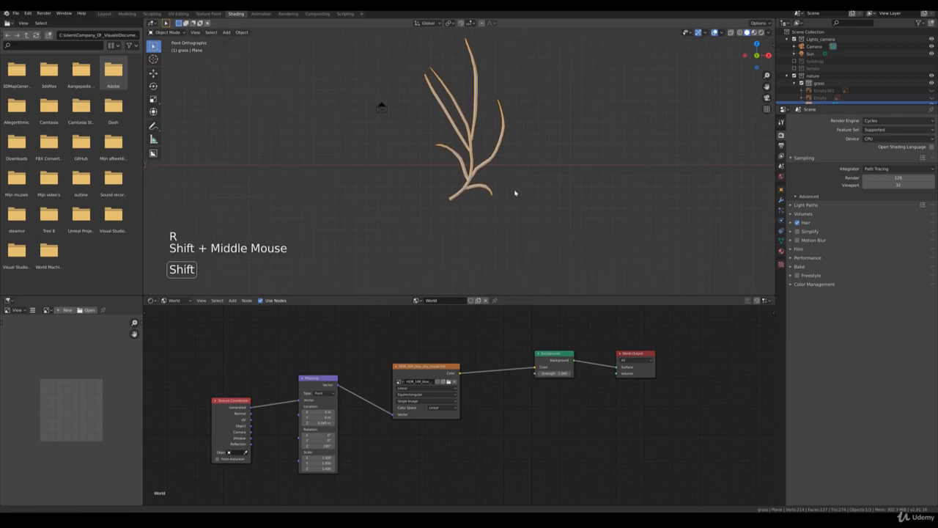
{"action": "scroll", "coordinate": [473, 225], "scroll_direction": "up", "scroll_amount": 2}
{"action": "scroll", "coordinate": [469, 240], "scroll_direction": "up", "scroll_amount": 2}
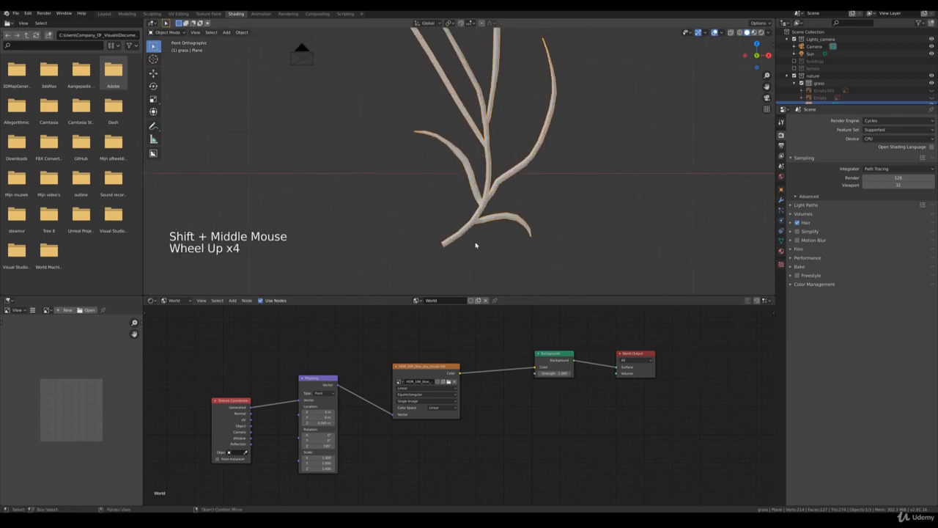
{"action": "key", "text": "Tab"}
{"action": "left_click", "coordinate": [456, 249]}
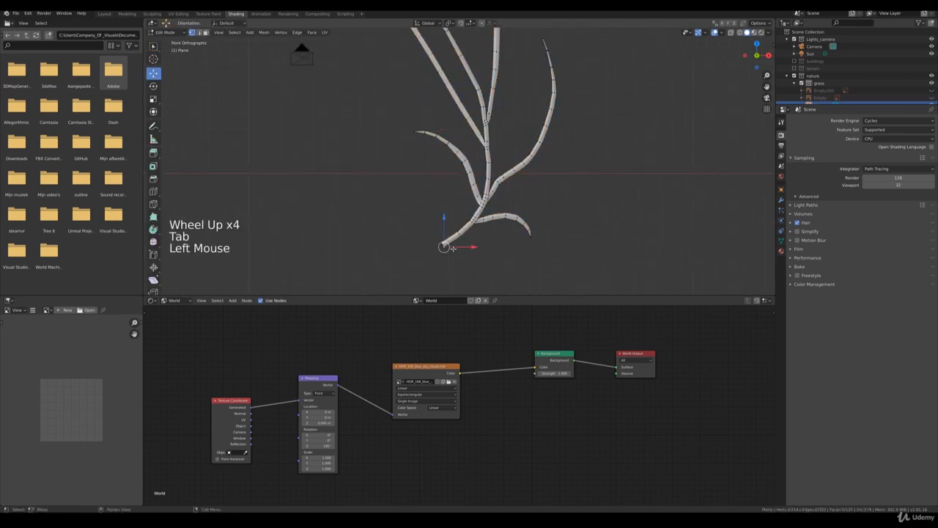
{"action": "key", "text": "b"}
{"action": "left_click_drag", "start_coordinate": [424, 232], "coordinate": [482, 256]}
{"action": "key", "text": "o"}
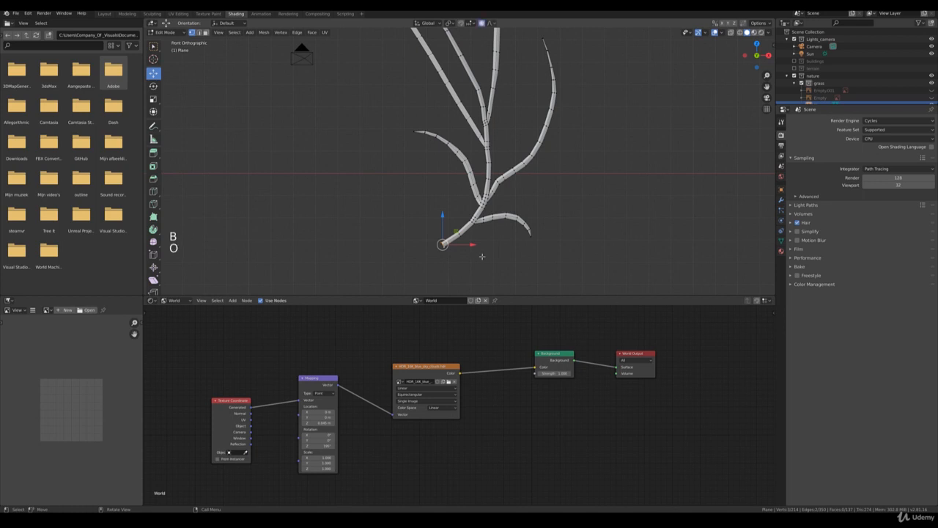
{"action": "key", "text": "g"}
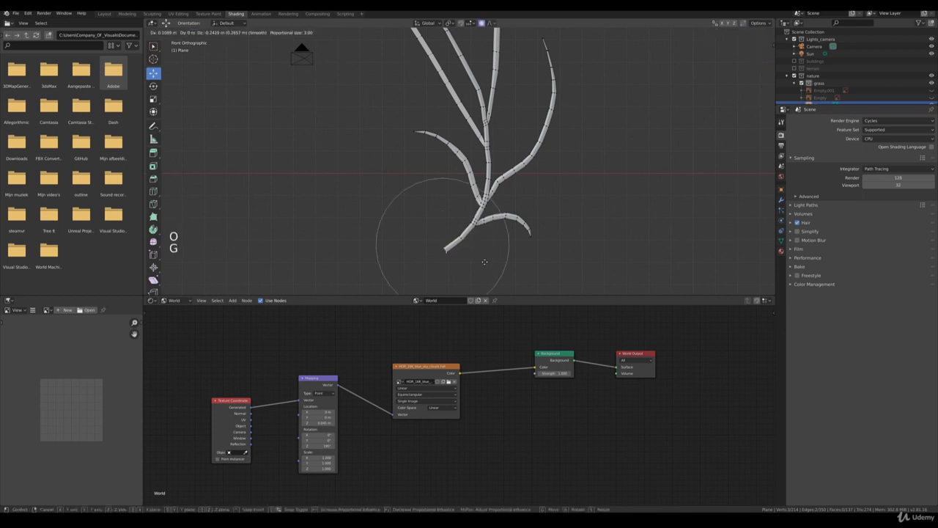
{"action": "left_click", "coordinate": [486, 263]}
Step: Rotate and shift the root's lower end with proportional editing at size 2.48 so the root points almost straight down
{"action": "key", "text": "r"}
{"action": "scroll", "coordinate": [506, 263], "scroll_direction": "up", "scroll_amount": 2}
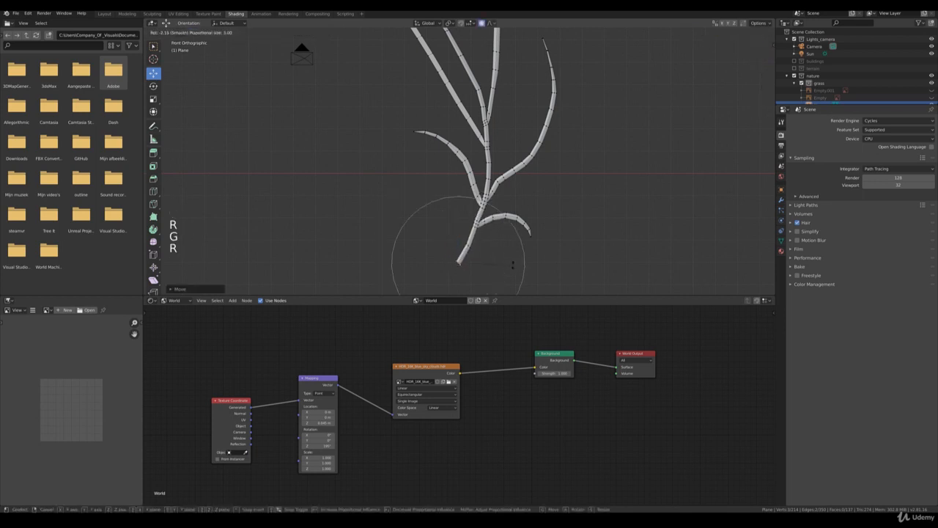
{"action": "left_click", "coordinate": [514, 263]}
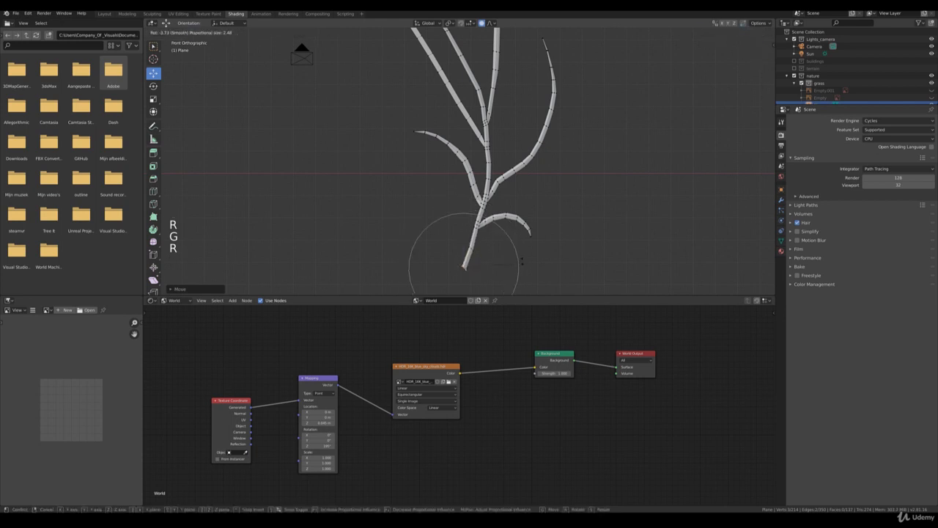
{"action": "key", "text": "g"}
{"action": "left_click", "coordinate": [535, 262]}
{"action": "key", "text": "r"}
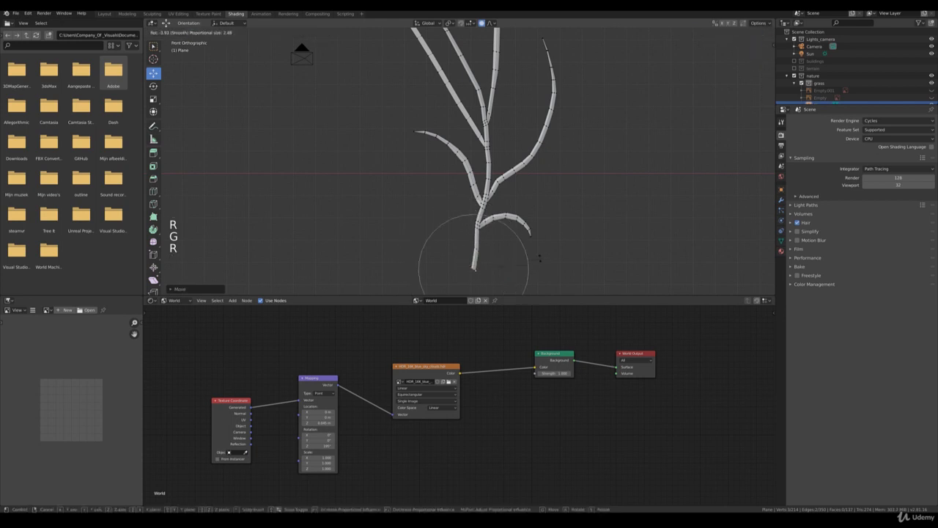
{"action": "scroll", "coordinate": [513, 249], "scroll_direction": "up", "scroll_amount": 1}
Step: Move the stem vertex at the base of the lowest right blade with proportional editing and return to Object Mode
{"action": "left_click", "coordinate": [490, 243]}
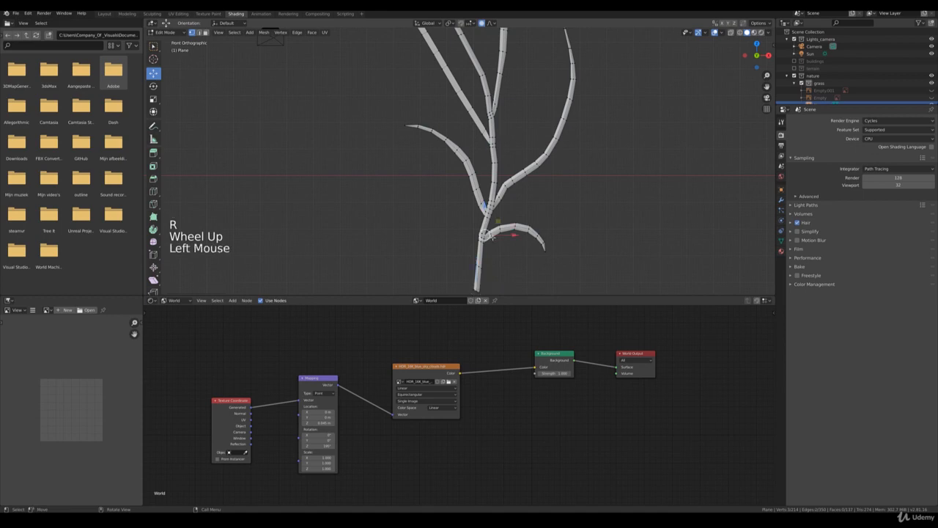
{"action": "key", "text": "g"}
{"action": "scroll", "coordinate": [497, 233], "scroll_direction": "down", "scroll_amount": 3}
{"action": "key", "text": "Tab"}
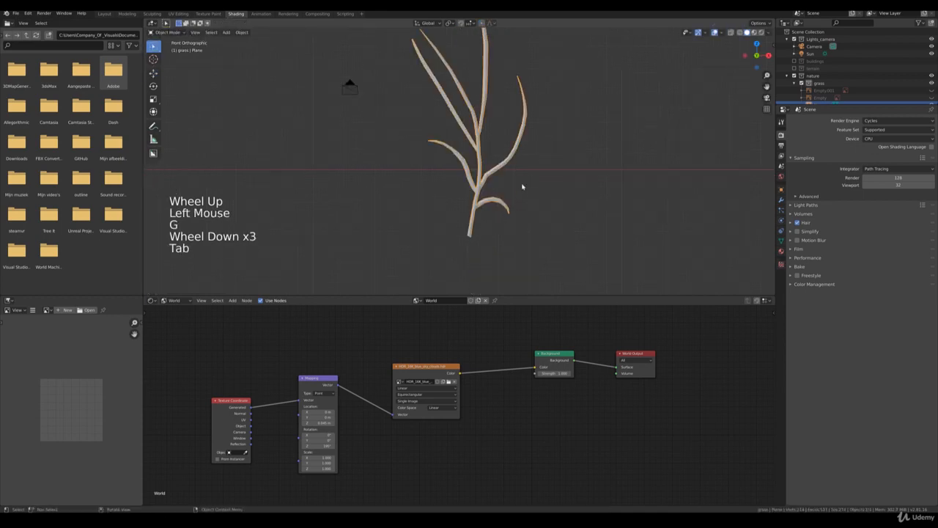
Step: Rotate the whole grass strand slightly counterclockwise in the front view so its stem stands more upright
{"action": "scroll", "coordinate": [547, 157], "scroll_direction": "down", "scroll_amount": 3}
{"action": "middle_click_drag", "start_coordinate": [548, 157], "coordinate": [490, 186], "text": "shift"}
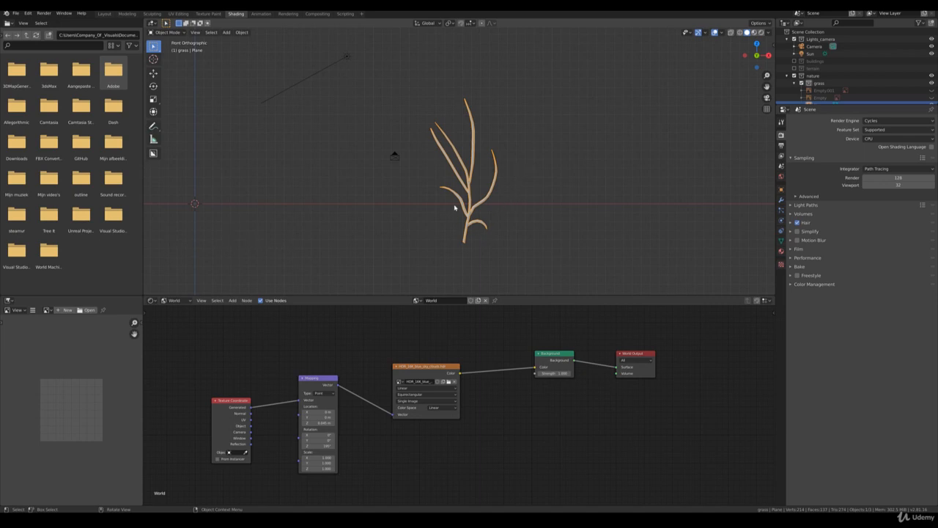
{"action": "middle_click_drag", "start_coordinate": [471, 244], "coordinate": [476, 203], "text": "shift"}
{"action": "scroll", "coordinate": [478, 239], "scroll_direction": "up", "scroll_amount": 4}
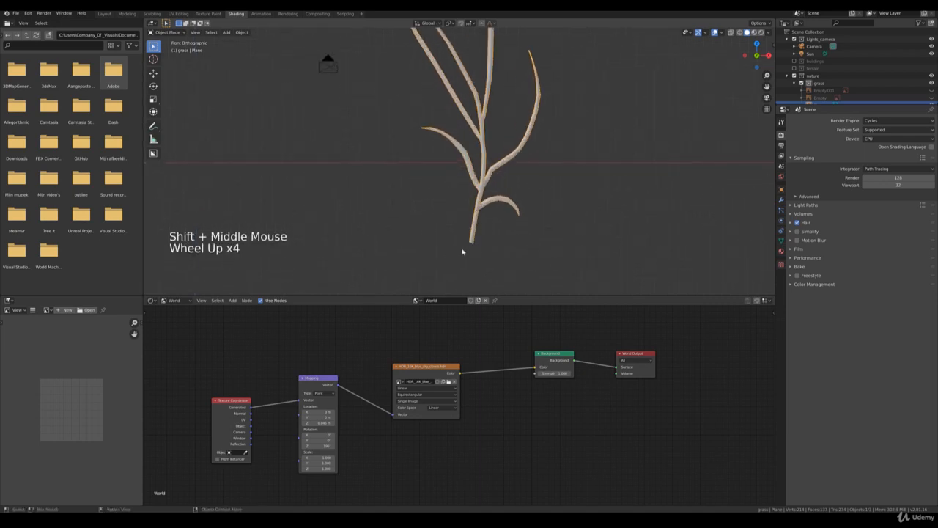
{"action": "middle_click_drag", "start_coordinate": [462, 252], "coordinate": [478, 278], "text": "shift"}
{"action": "scroll", "coordinate": [447, 176], "scroll_direction": "down", "scroll_amount": 4}
{"action": "key", "text": "r"}
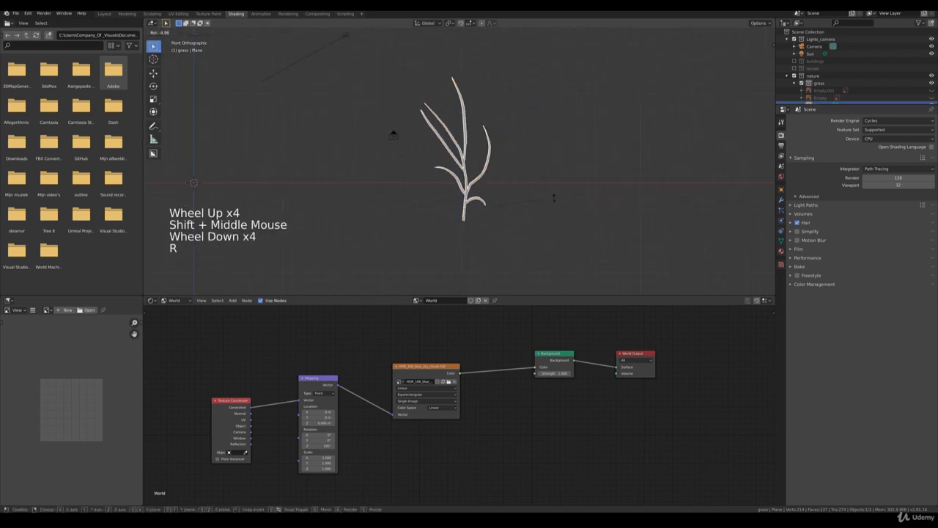
{"action": "left_click", "coordinate": [554, 202]}
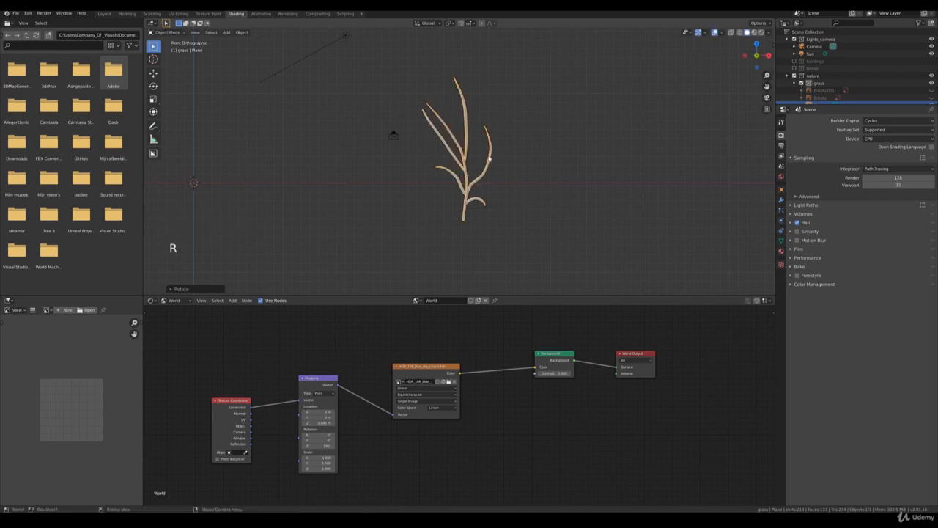
Step: Rename the grass mesh object Plane as strand_01
{"action": "scroll", "coordinate": [817, 92], "scroll_direction": "down", "scroll_amount": 3}
{"action": "triple_click", "coordinate": [817, 90]}
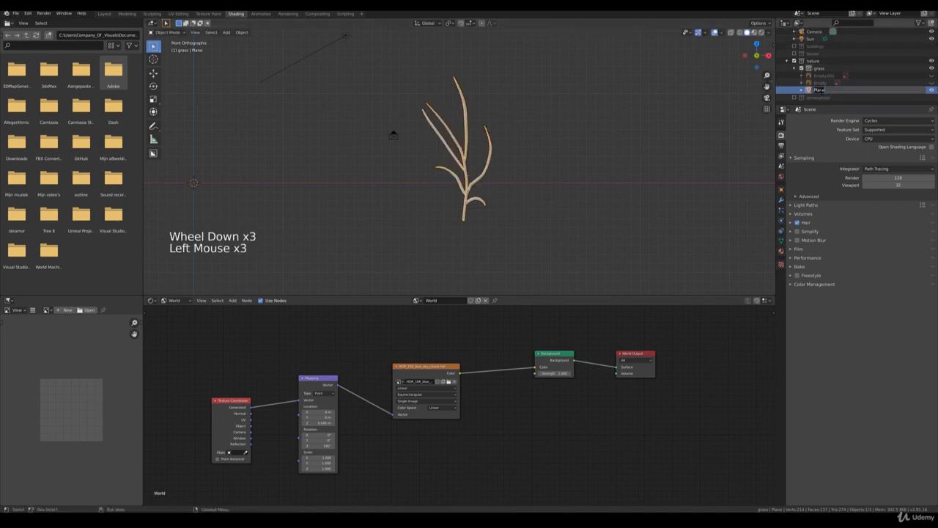
{"action": "type", "text": "gtrand_01"}
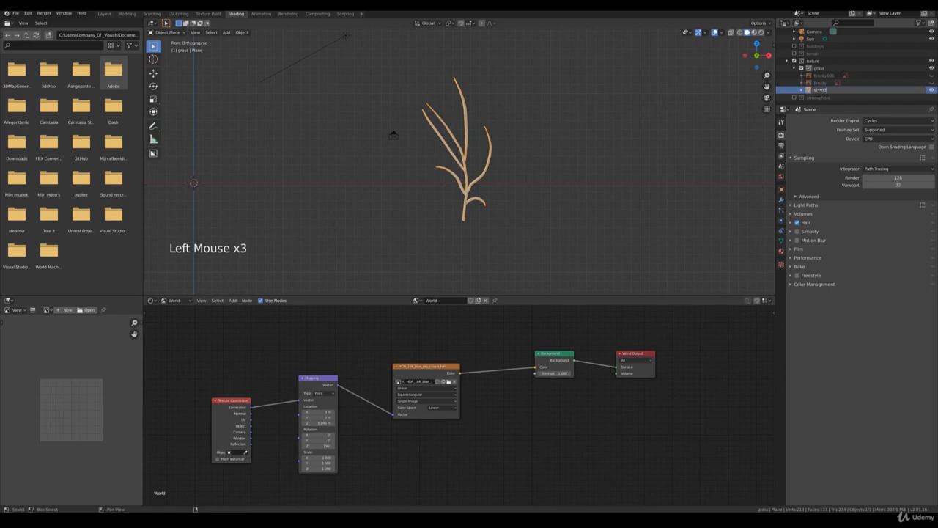
{"action": "key", "text": "Return"}
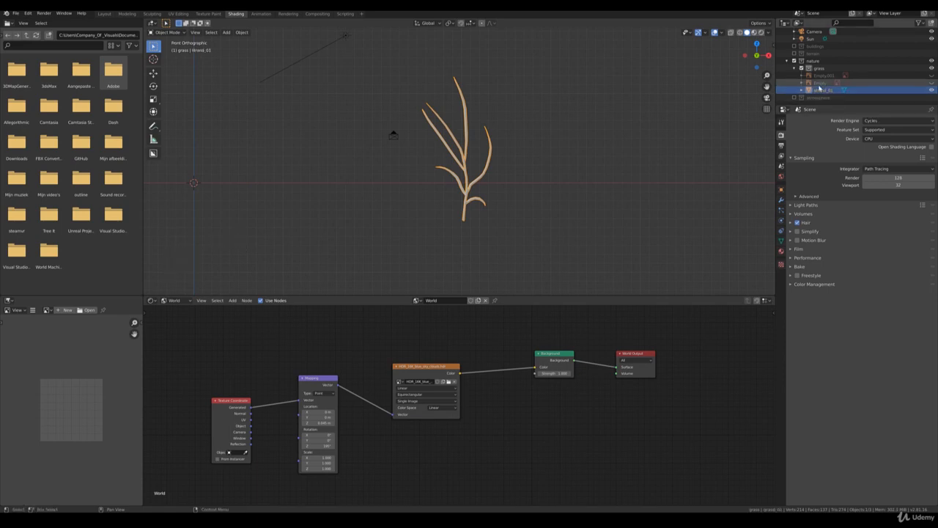
Step: Unhide the two reference images, Empty and Empty.001, and delete both from the scene
{"action": "left_click", "coordinate": [932, 76]}
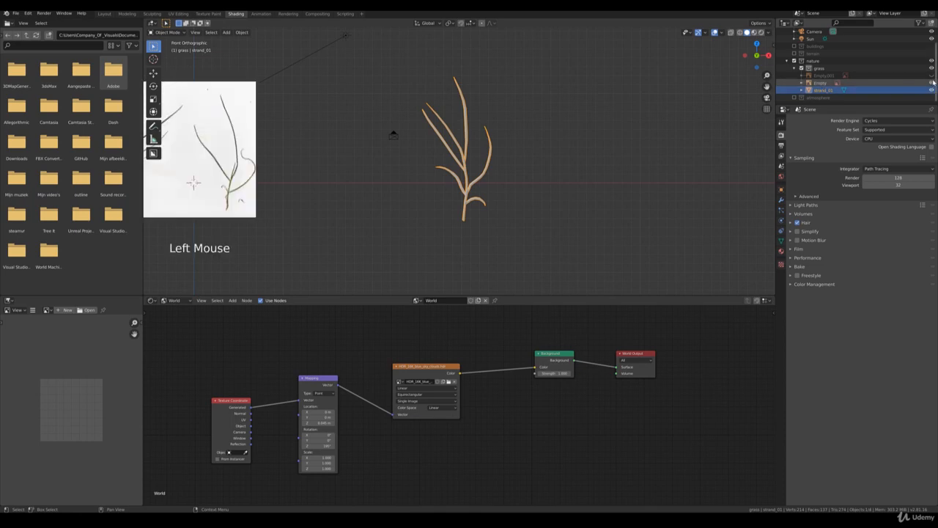
{"action": "left_click", "coordinate": [932, 76]}
{"action": "left_click", "coordinate": [421, 108]}
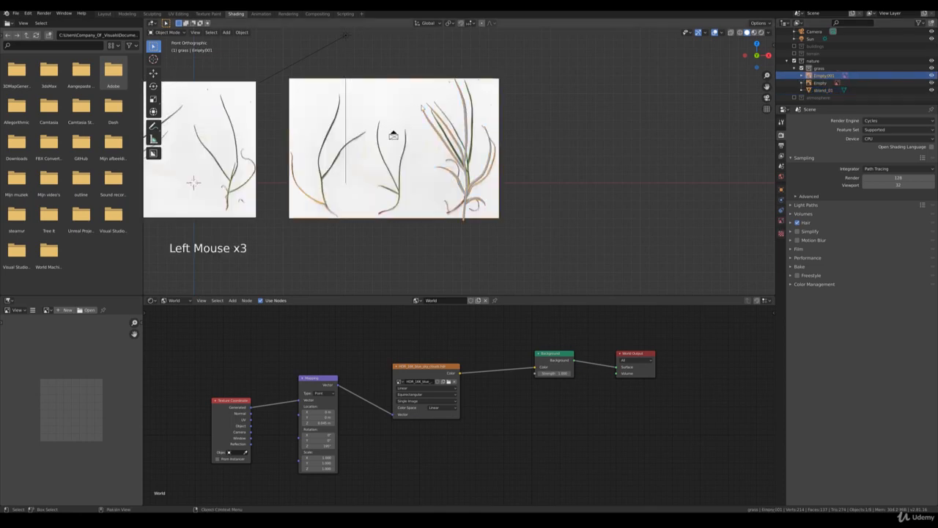
{"action": "key", "text": "Delete"}
{"action": "left_click", "coordinate": [226, 133]}
{"action": "key", "text": "Delete"}
{"action": "scroll", "coordinate": [477, 163], "scroll_direction": "up", "scroll_amount": 2}
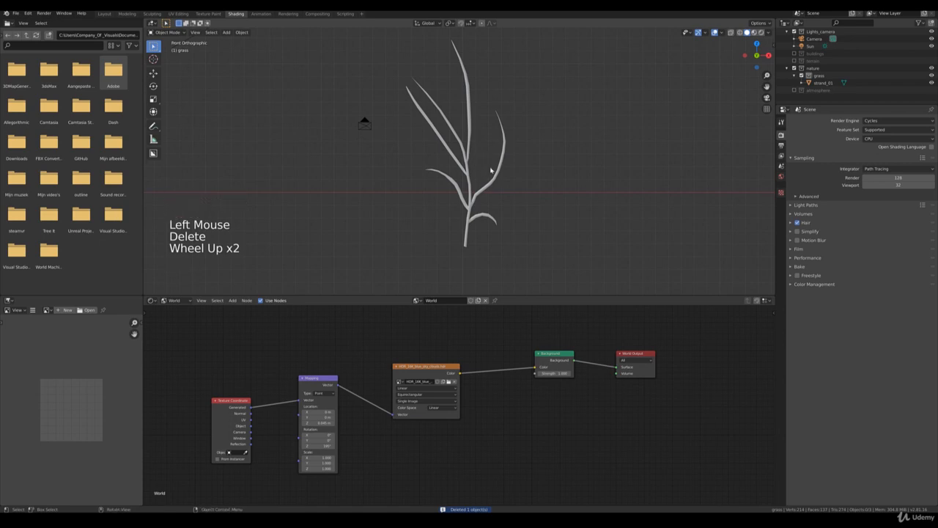
{"action": "key", "text": "shift"}
{"action": "middle_click_drag", "start_coordinate": [516, 167], "coordinate": [528, 184], "text": "shift"}
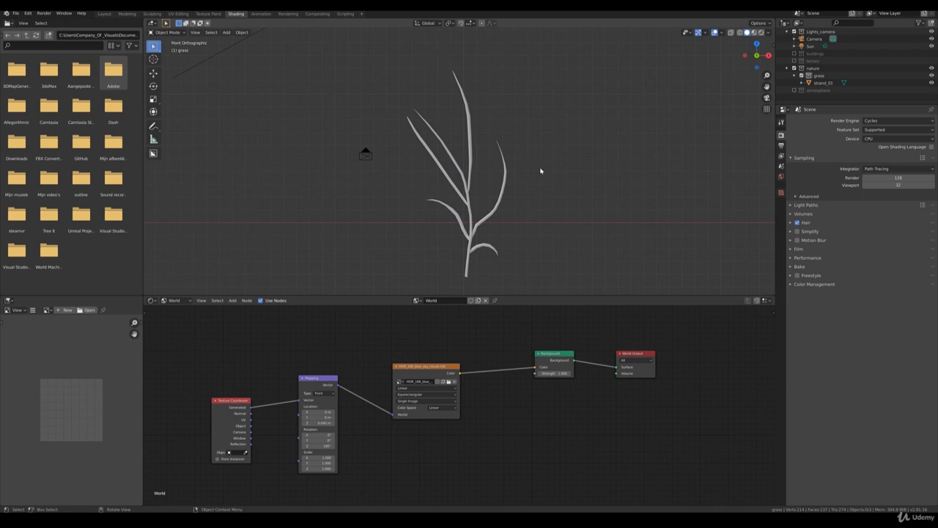
{"action": "middle_click_drag", "start_coordinate": [436, 167], "coordinate": [499, 167]}
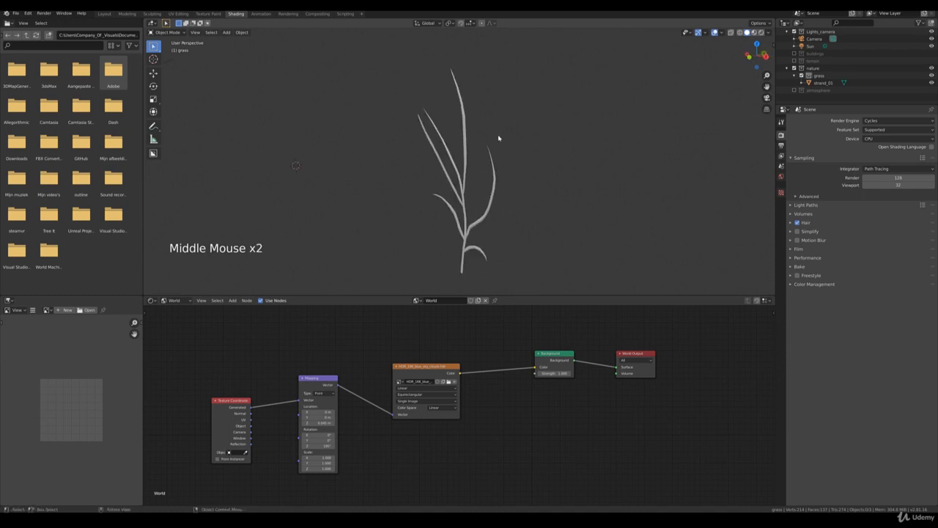